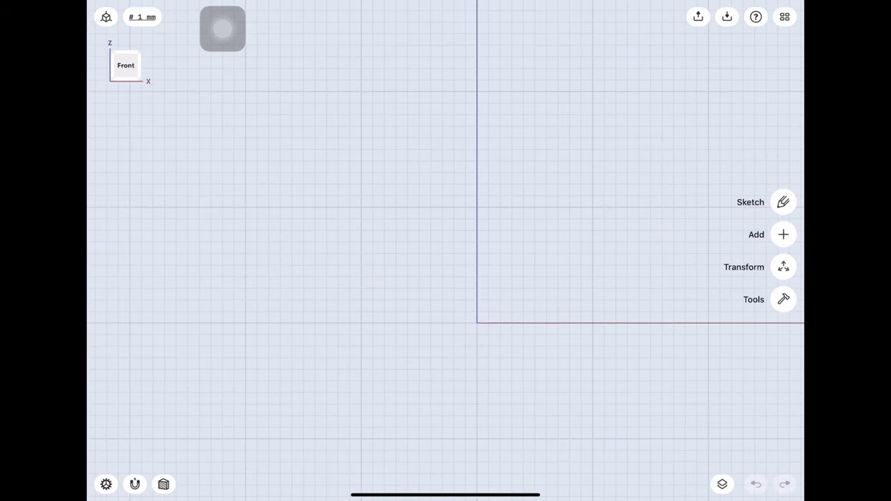
Start a sketch and draw the 35 mm base line left from the origin.
click(783, 202)
drag(477, 323, 278, 323)
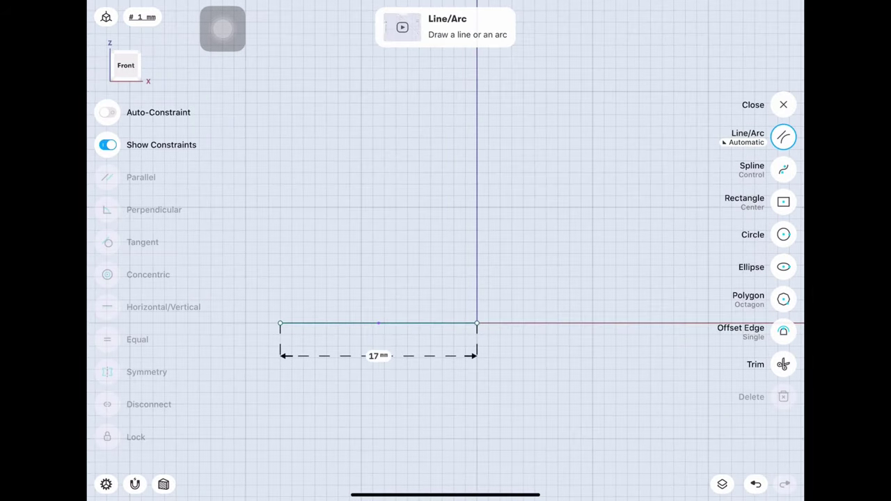
click(378, 355)
text(35)
click(411, 409)
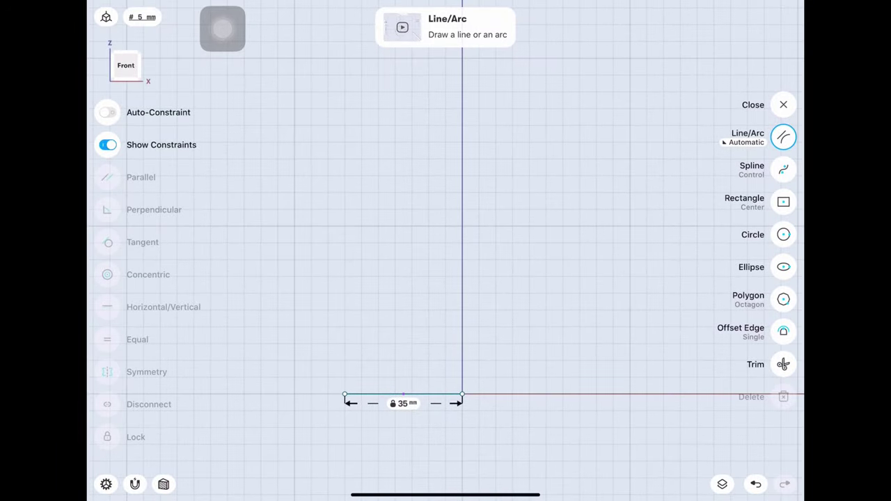
Draw the 274 mm vertical height line and the 11 mm top line.
drag(462, 395, 462, 326)
click(429, 281)
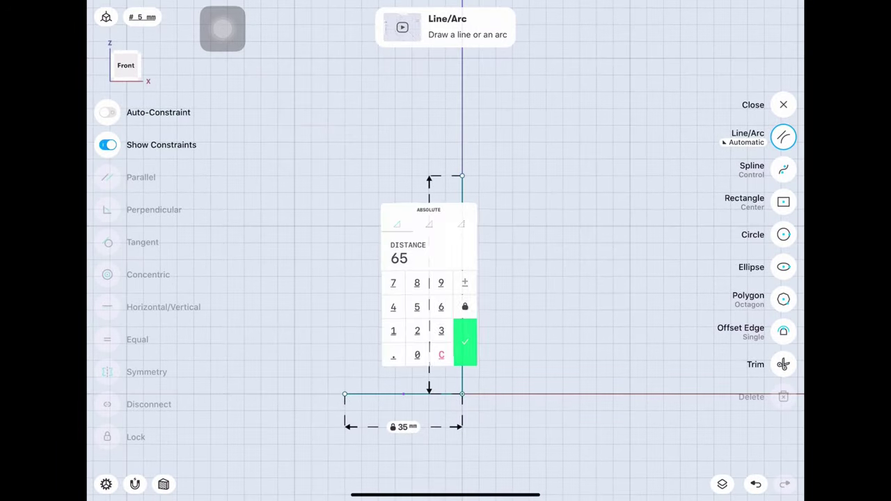
click(465, 342)
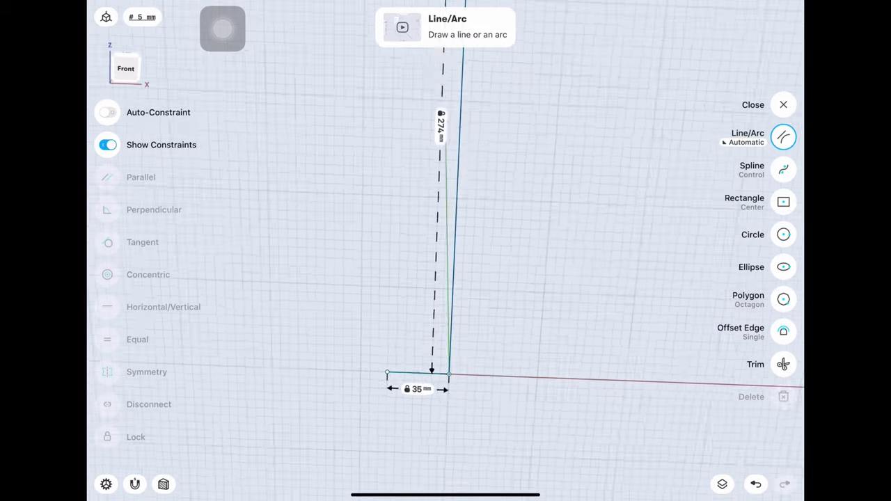
scroll(445, 250, up, 10)
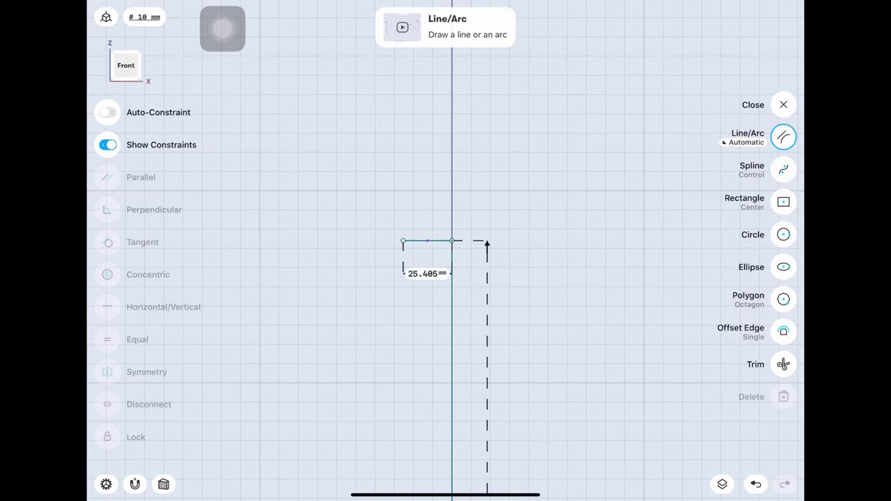
click(426, 273)
text(11)
click(463, 333)
Set the neck line to 22 mm, undoing the distorted first attempt.
scroll(478, 253, up, 5)
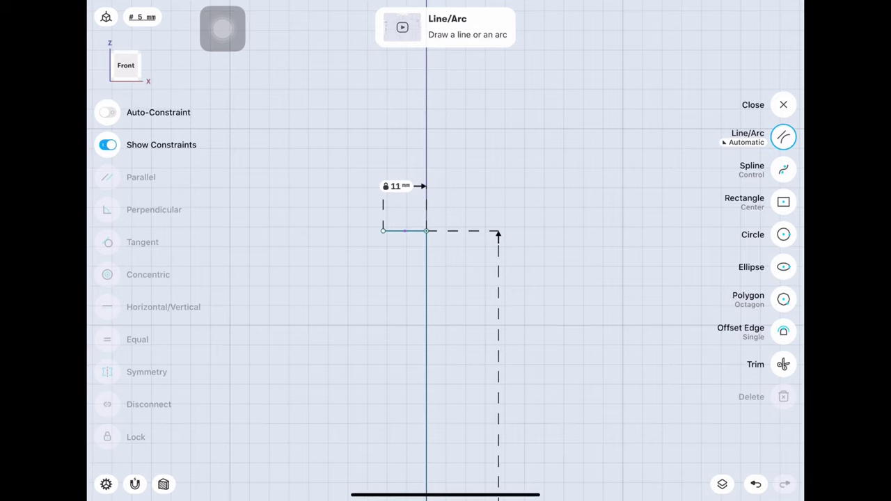
click(416, 263)
text(22)
click(452, 324)
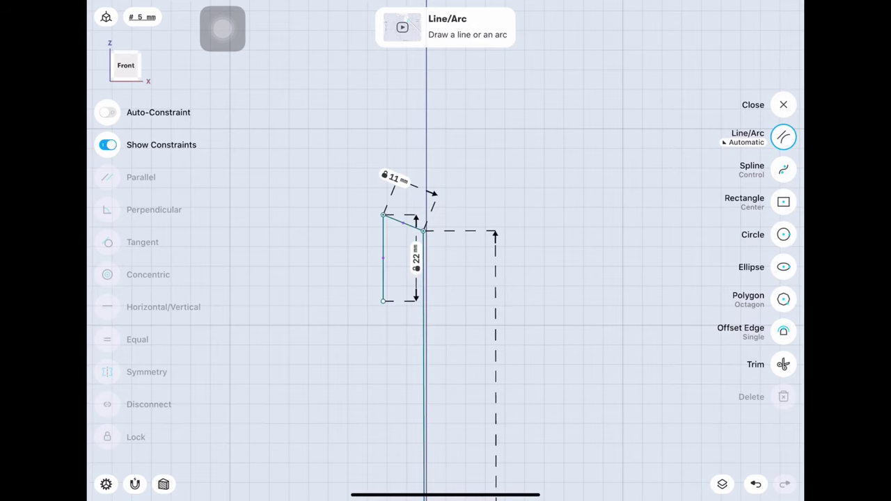
click(756, 484)
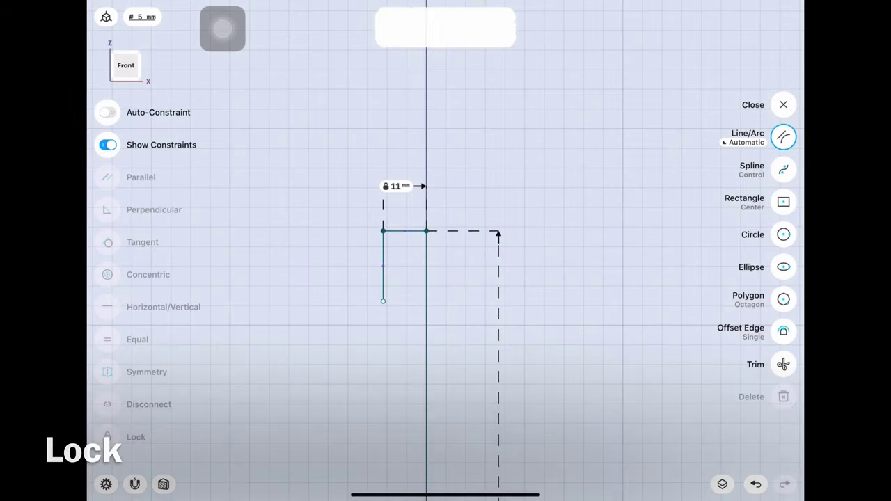
click(383, 266)
click(416, 265)
text(22)
click(452, 324)
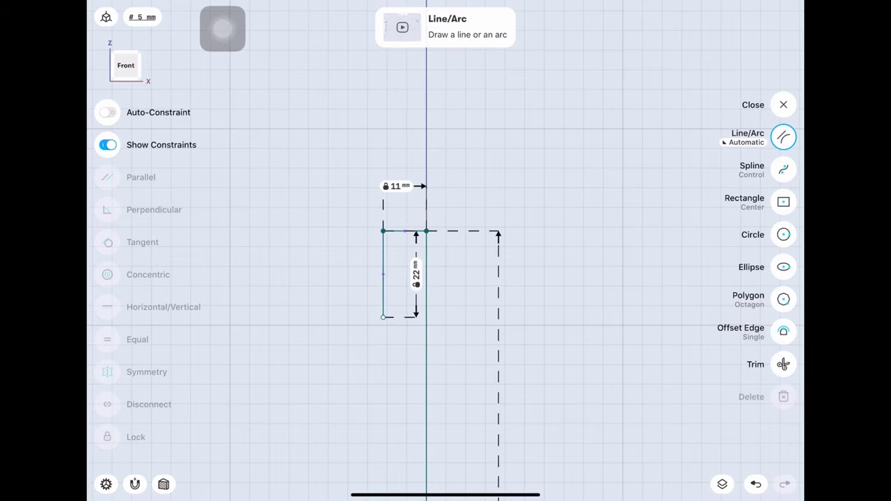
Switch Line/Arc to straight lines and draw the 60 mm shoulder line.
scroll(446, 278, down, 5)
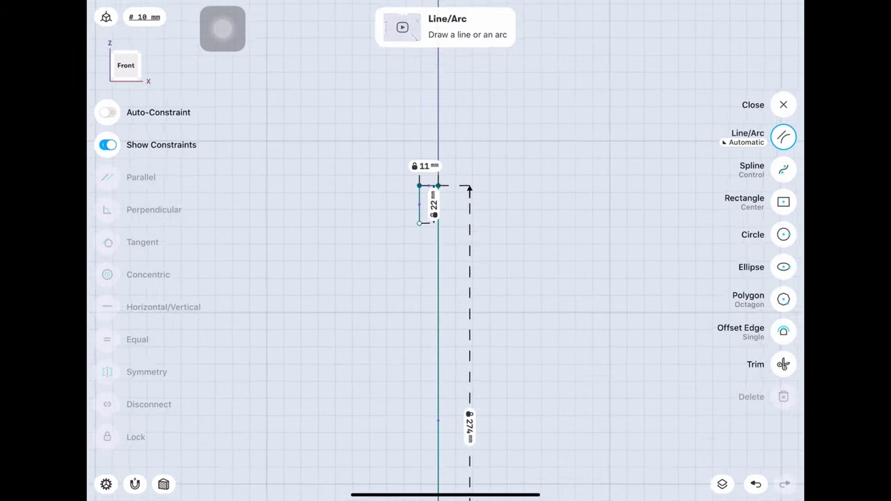
click(784, 137)
click(561, 156)
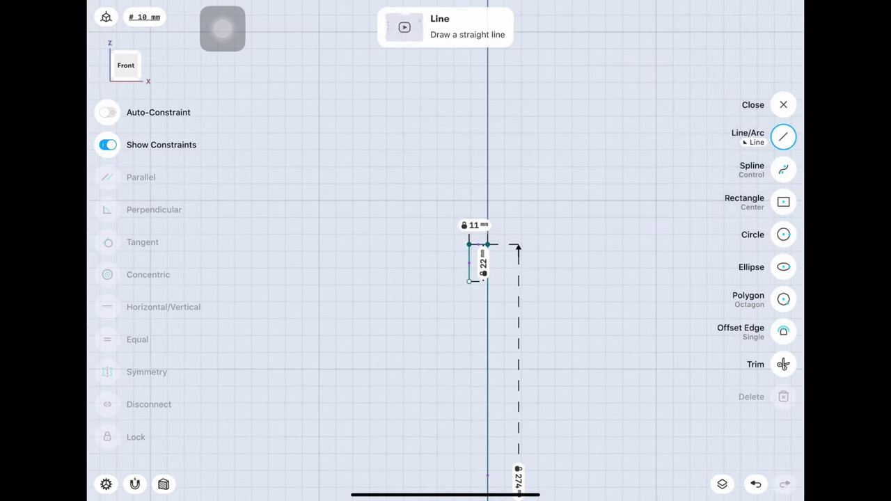
click(416, 314)
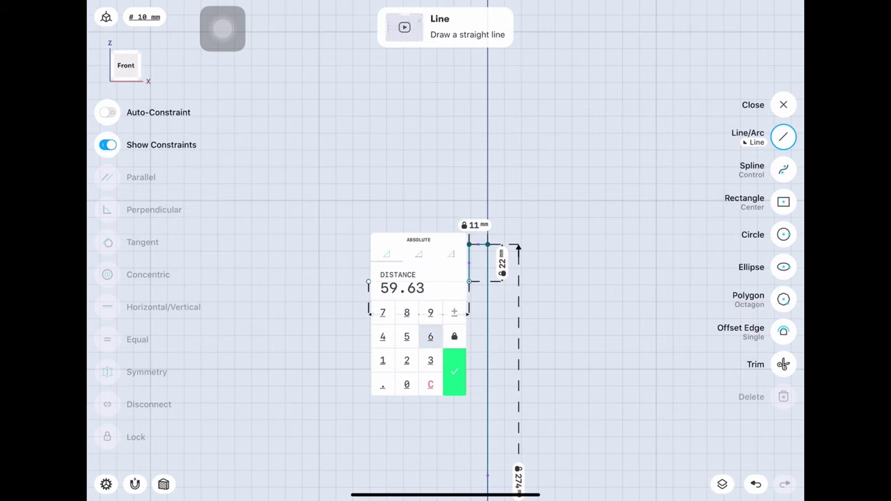
text(60)
click(455, 372)
Draw a 60 mm radius circle at the shoulder line's end and delete that guide line.
click(783, 234)
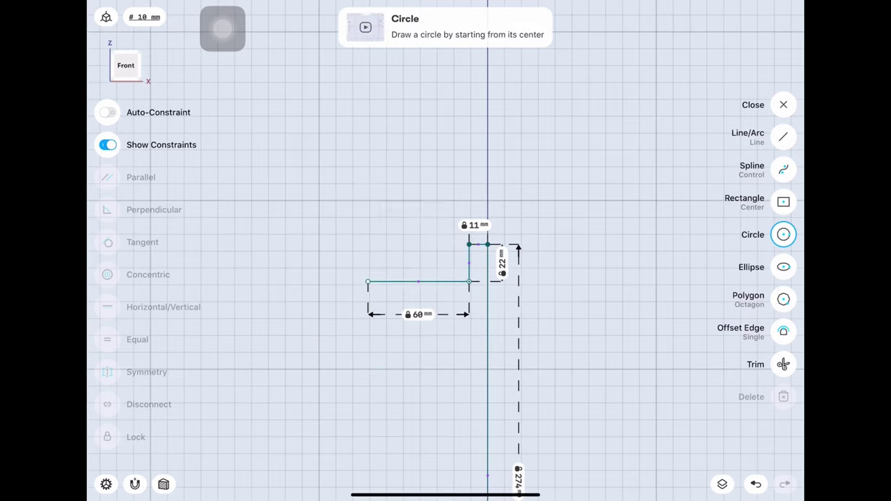
drag(368, 281, 469, 282)
click(367, 281)
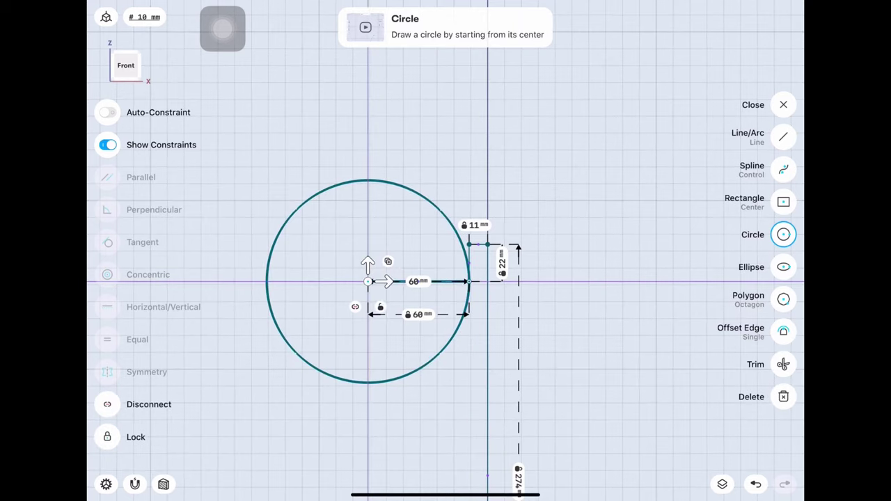
click(394, 333)
click(430, 374)
key(l)
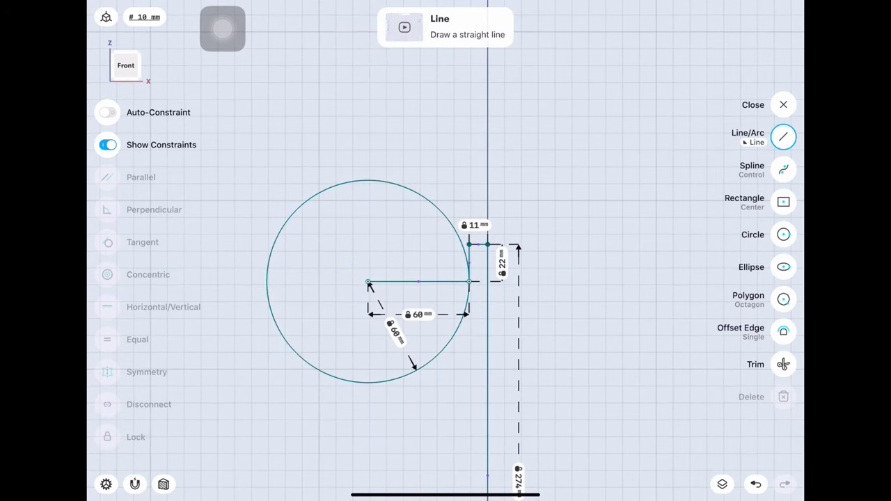
click(417, 281)
key(Delete)
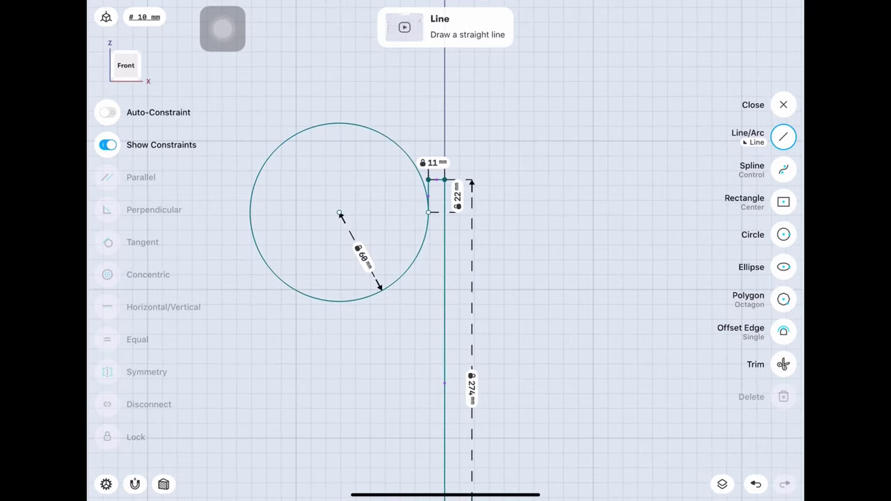
Draw the outer wall line and a diagonal line tangent to the circle.
scroll(445, 251, down, 3)
drag(408, 369, 408, 213)
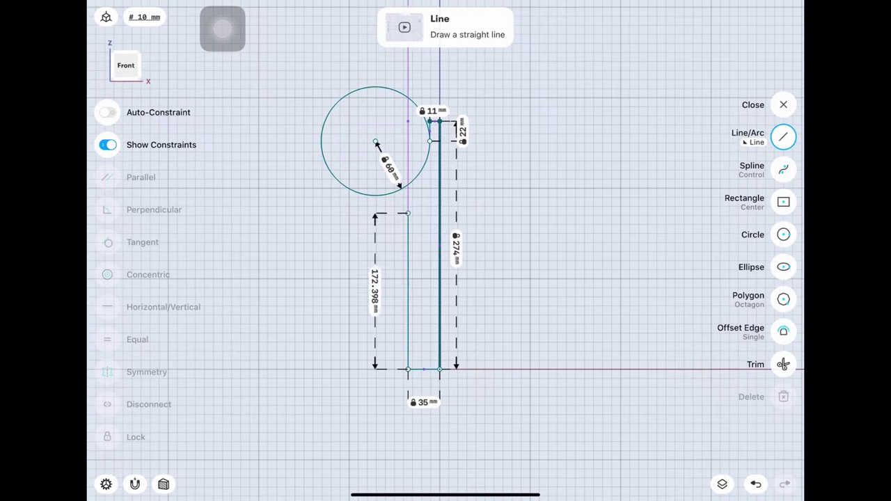
scroll(446, 76, up, 5)
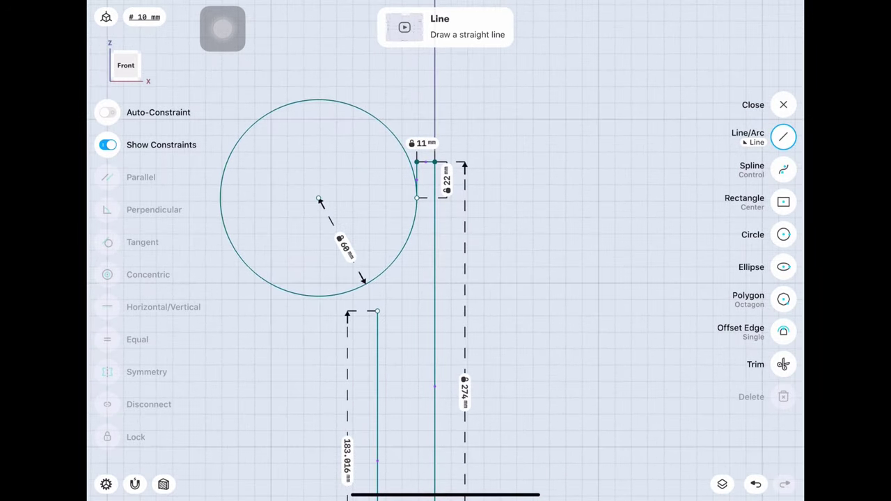
drag(337, 317, 419, 235)
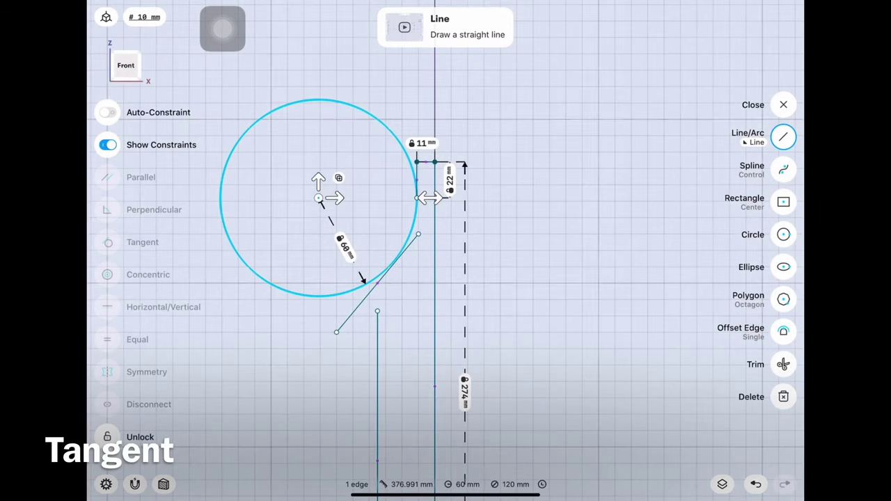
click(108, 242)
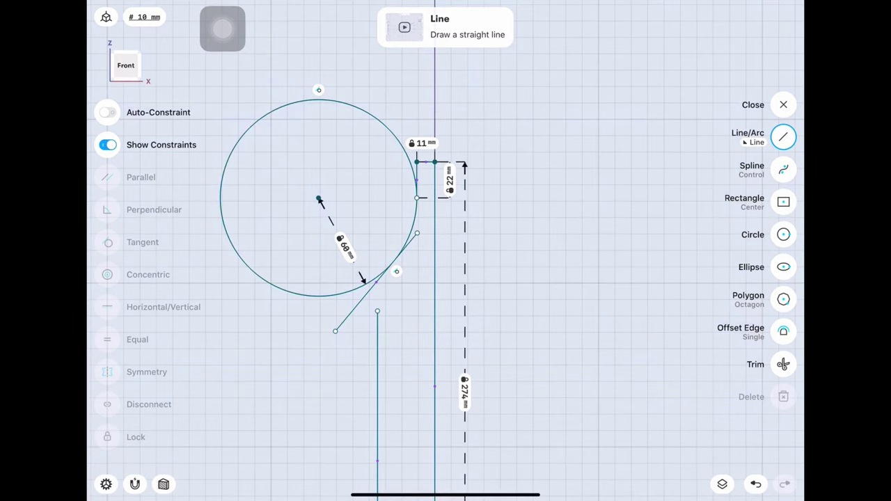
Dimension the diagonal at 32° from the outer wall line.
click(376, 282)
click(435, 334)
click(418, 254)
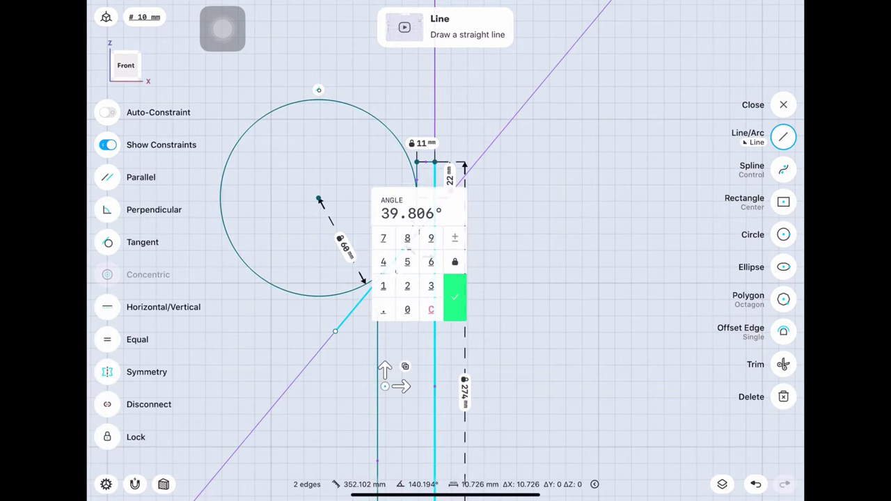
click(455, 298)
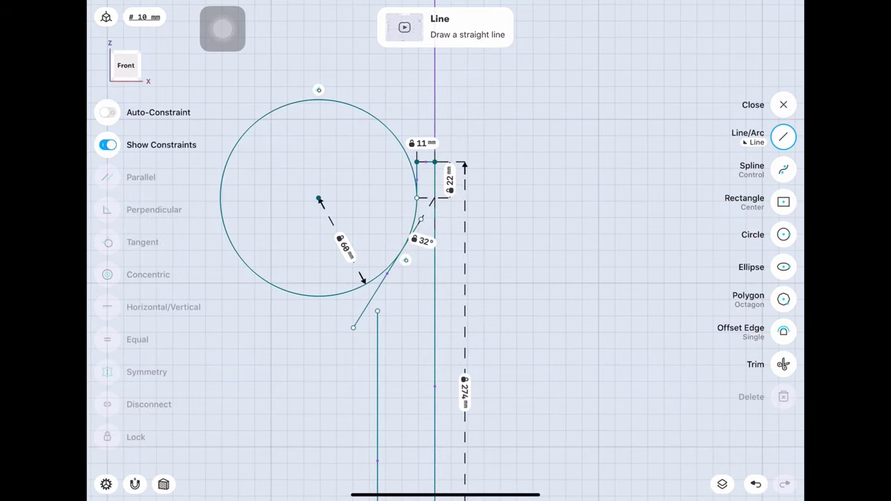
scroll(377, 280, up, 3)
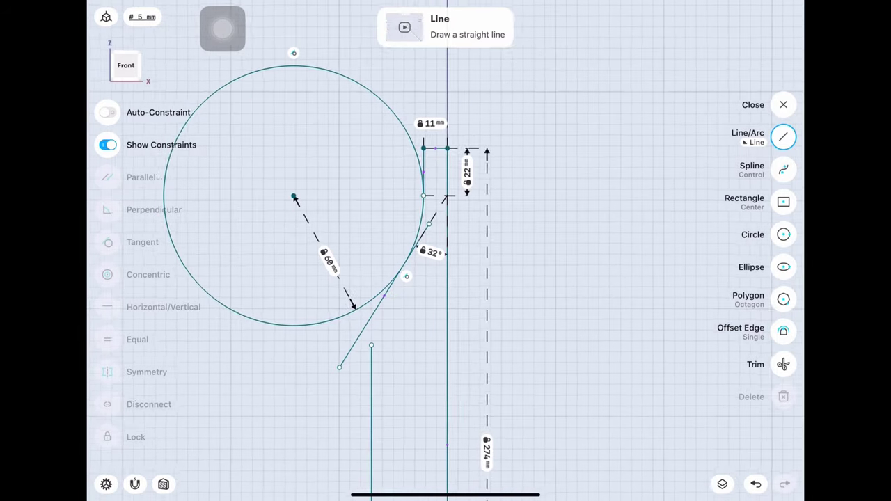
scroll(400, 466, down, 2)
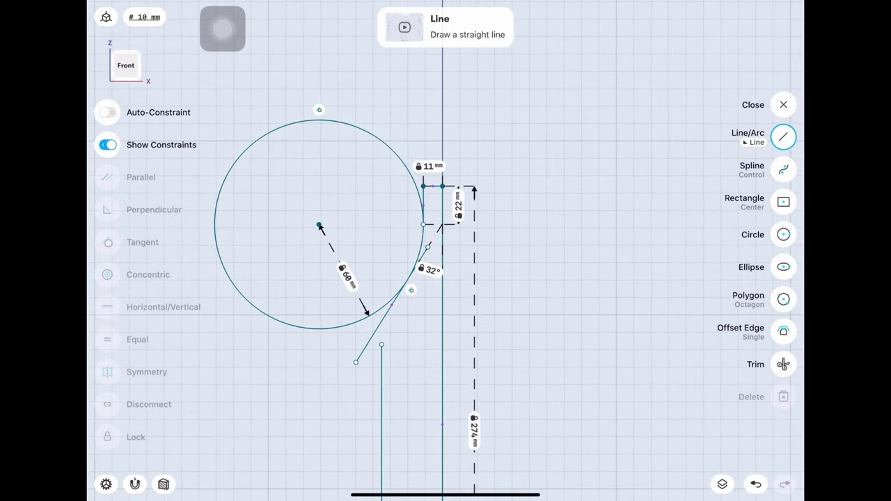
click(783, 364)
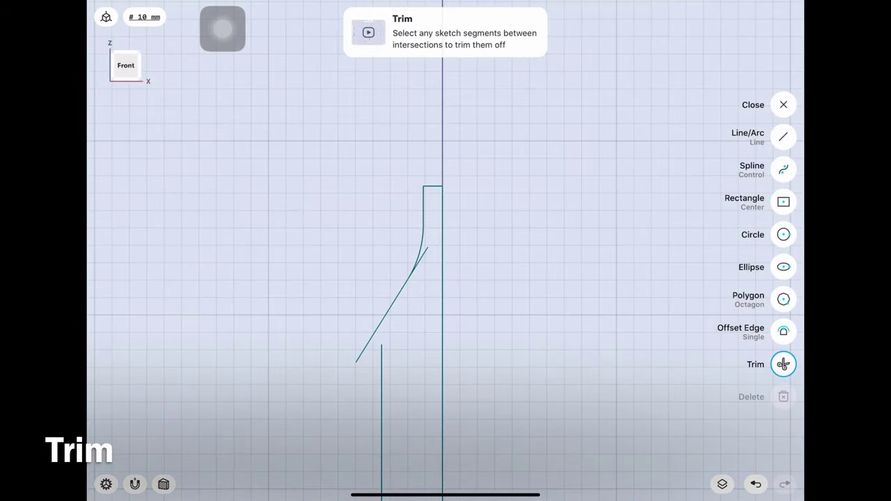
Trim the wall and diagonal ends past their crossing, then zoom out to check the profile.
key(Escape)
click(381, 296)
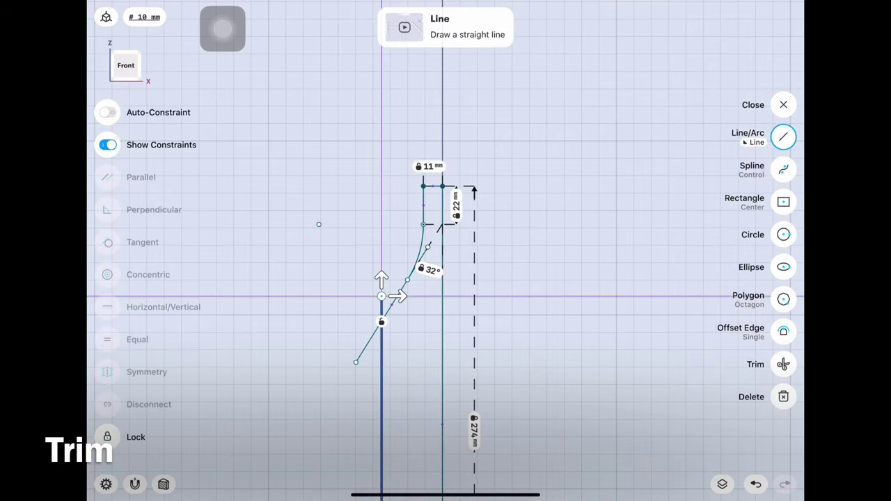
click(784, 364)
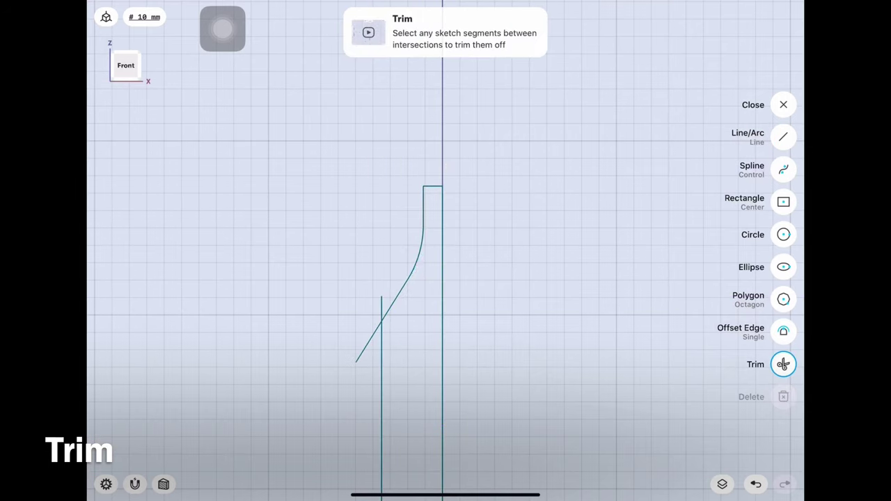
click(319, 225)
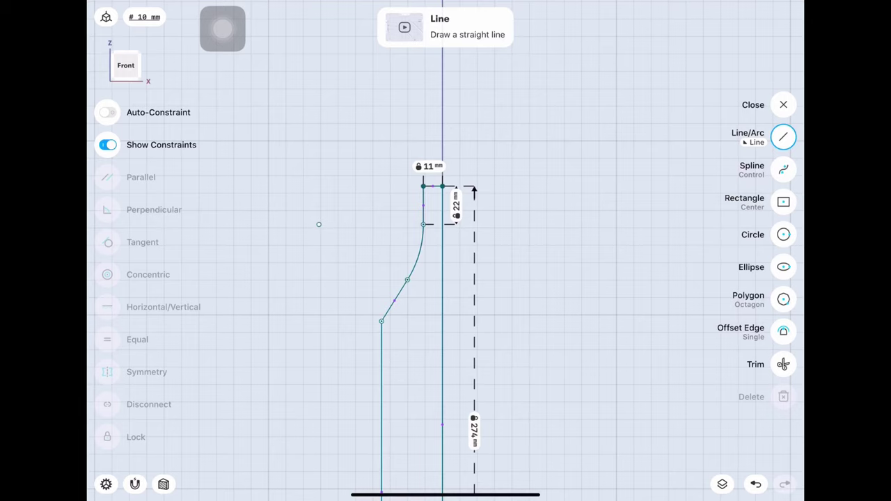
scroll(443, 85, down, 2)
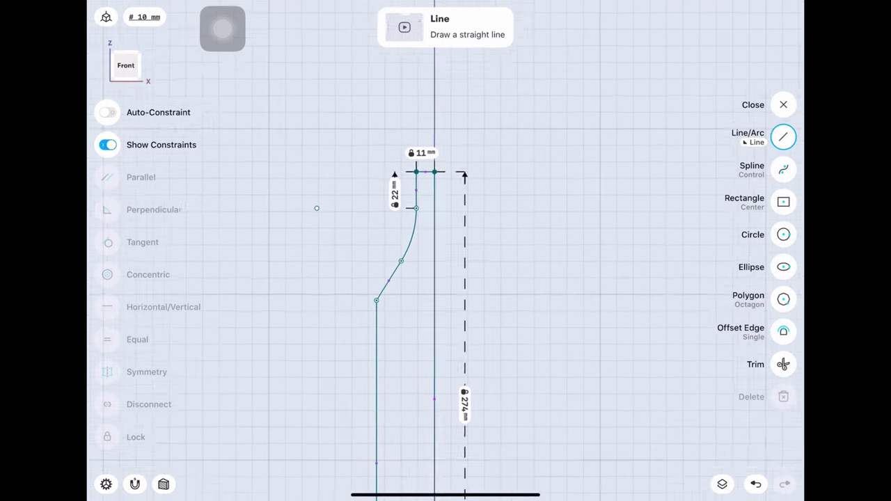
scroll(443, 85, down, 2)
scroll(443, 86, down, 1)
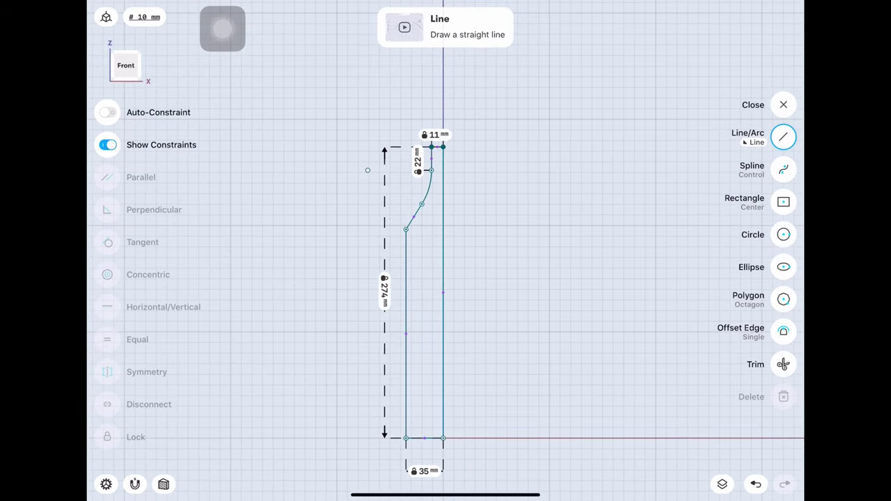
scroll(368, 170, down, 3)
scroll(414, 446, up, 2)
scroll(414, 446, up, 2)
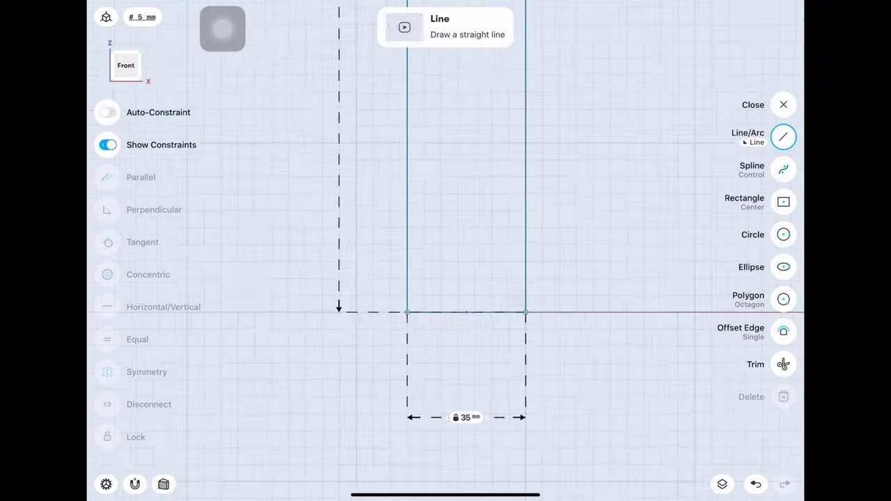
scroll(414, 446, up, 2)
Replace the 35 mm base edge with a 6 mm straight edge from the corner.
click(461, 303)
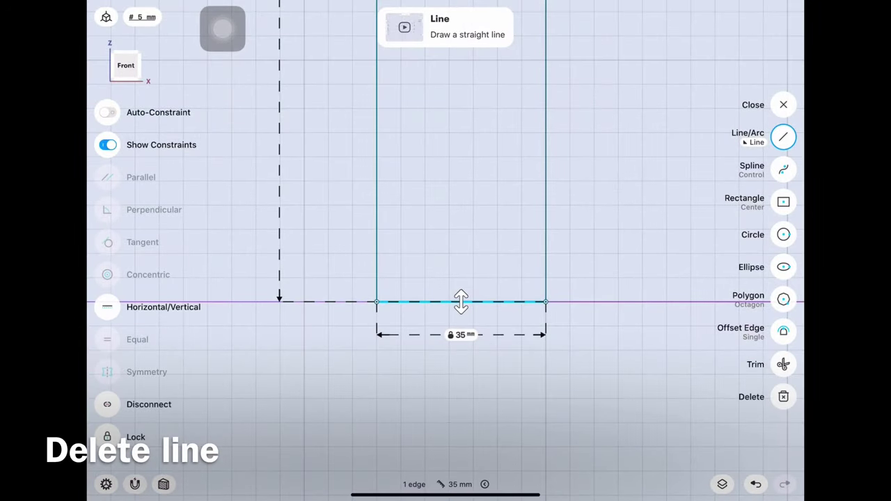
key(Delete)
click(784, 138)
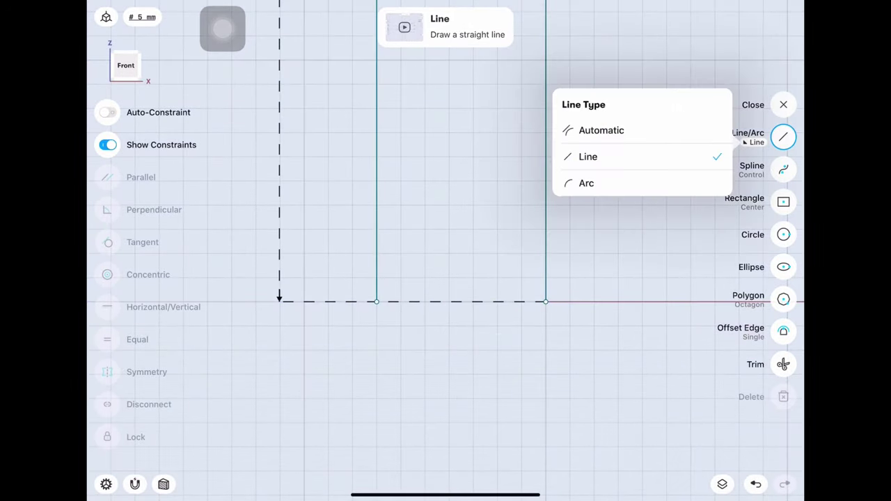
click(377, 301)
drag(377, 302, 401, 302)
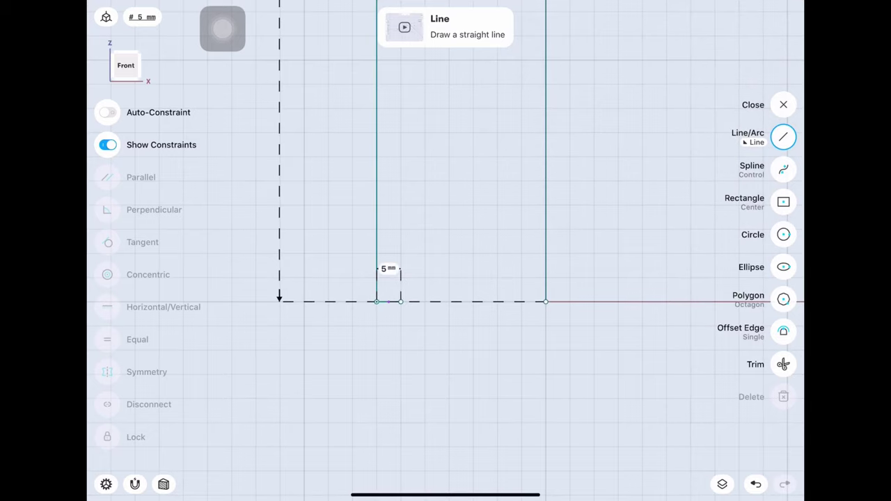
click(388, 268)
click(424, 326)
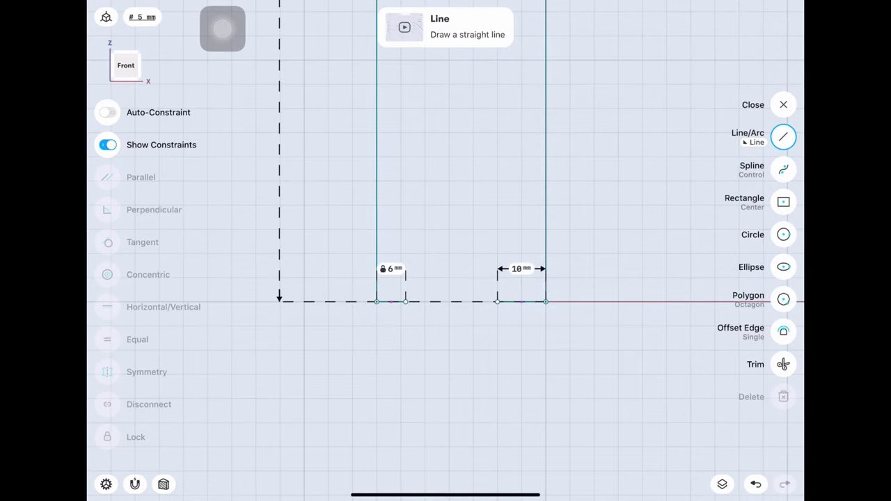
Offset the right 10 mm bottom edge by -16 mm and -3.5 mm.
click(784, 332)
click(523, 301)
drag(526, 301, 525, 244)
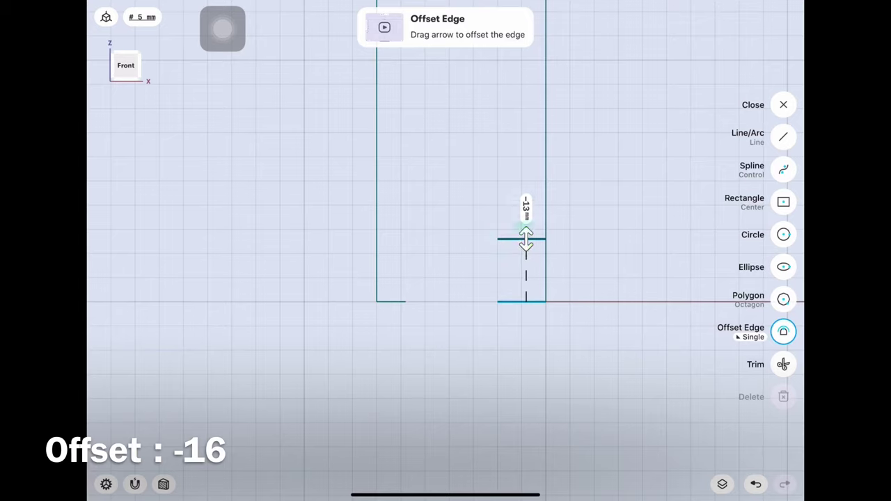
click(526, 207)
text(-16)
click(563, 239)
click(509, 302)
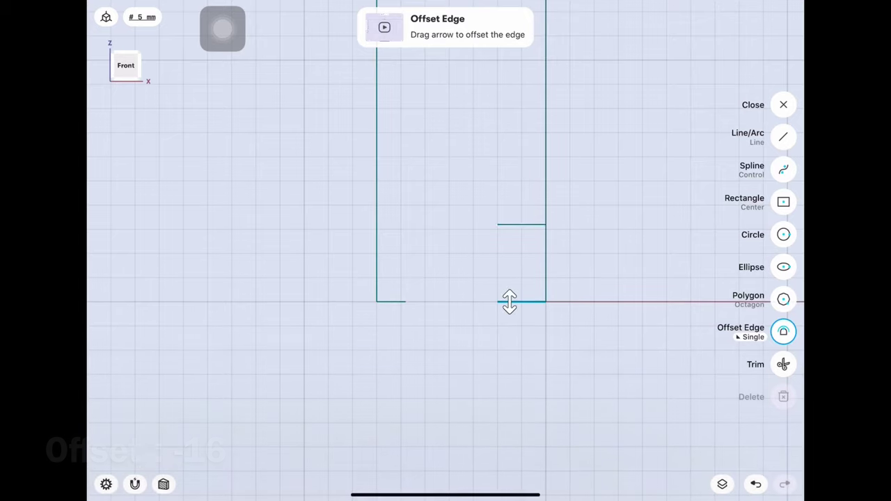
drag(509, 302, 510, 283)
click(509, 254)
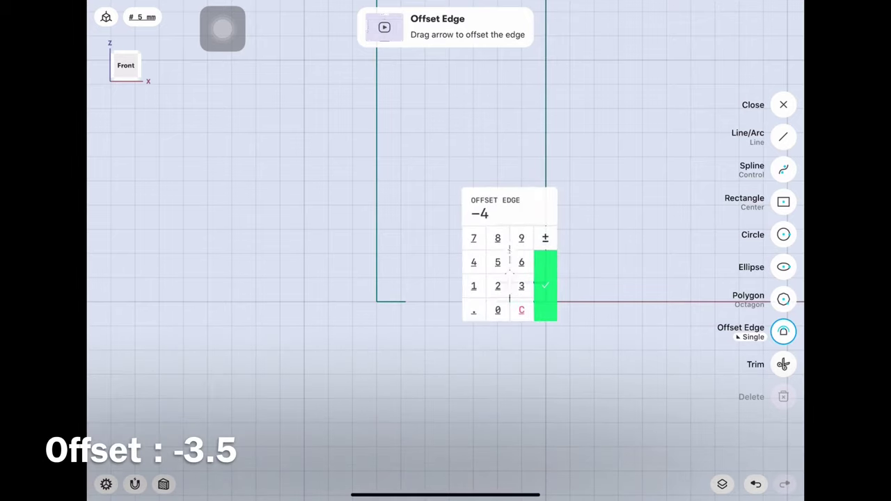
click(497, 262)
click(545, 285)
Draw a 12.5 mm circle at the lower offset edge.
scroll(501, 292, up, 3)
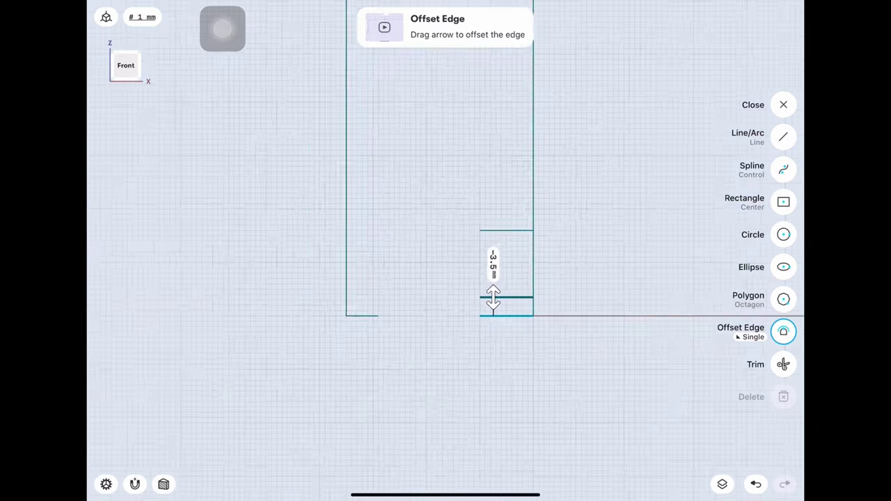
click(783, 234)
drag(537, 304, 536, 225)
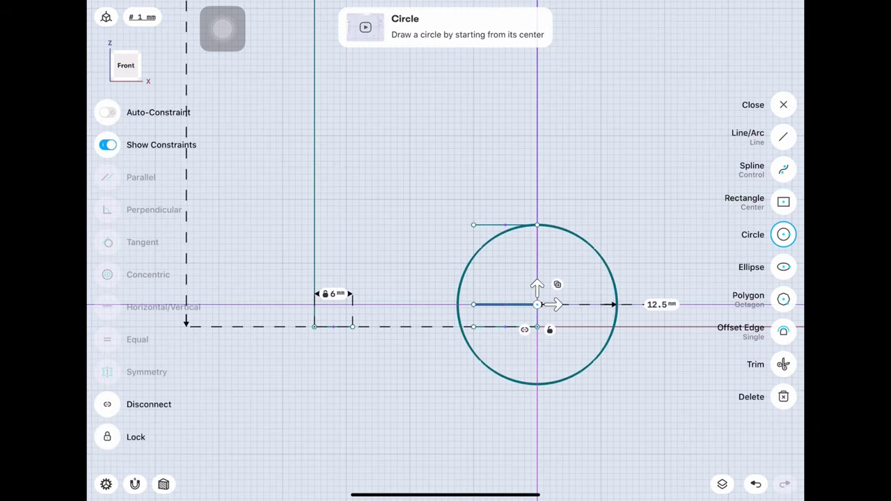
Delete the short lines inside the 12.5 mm circle.
click(505, 225)
click(505, 304)
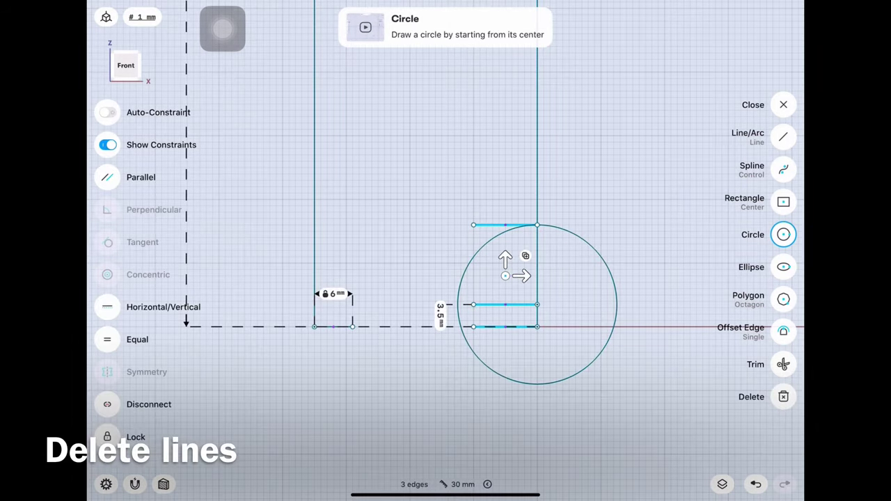
click(783, 397)
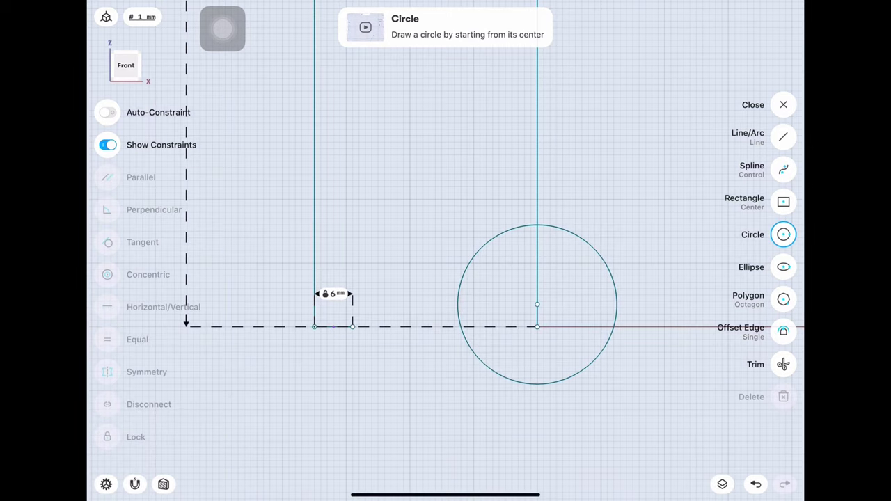
scroll(426, 303, up, 3)
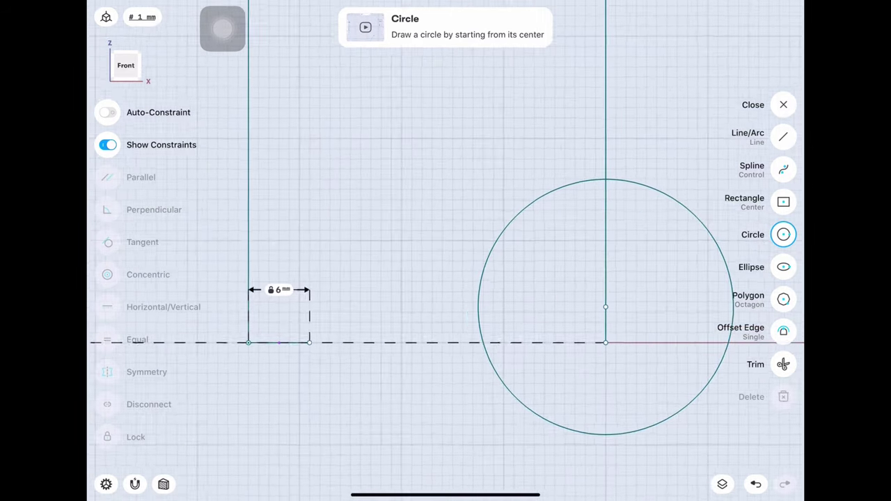
Add a 13 mm radius circle on the 6 mm edge, remove its helper line, draw a diagonal.
click(784, 136)
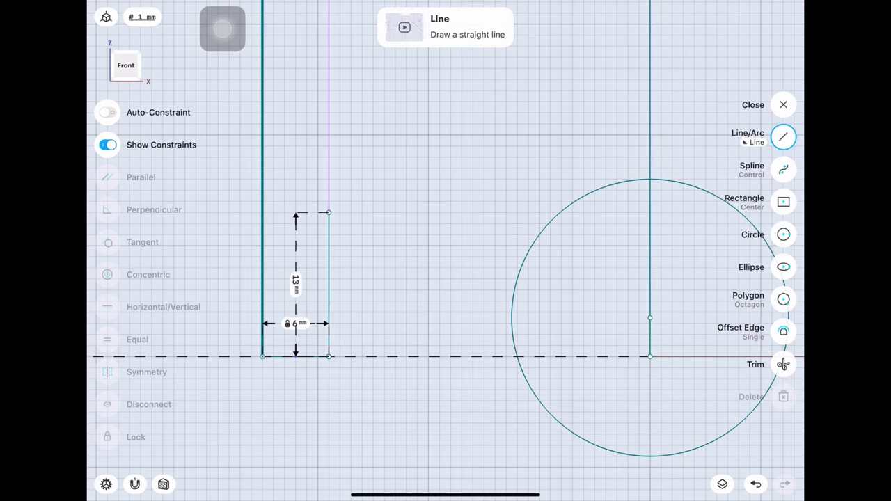
click(784, 234)
drag(328, 213, 473, 213)
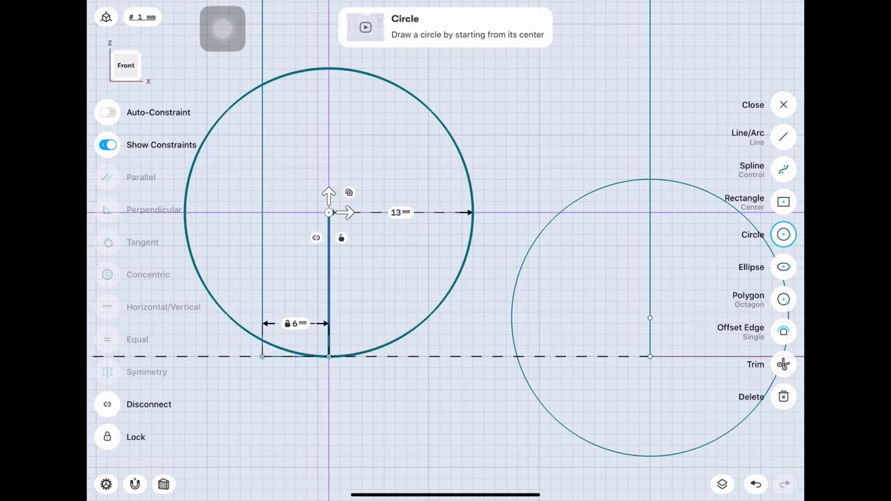
click(473, 213)
click(396, 213)
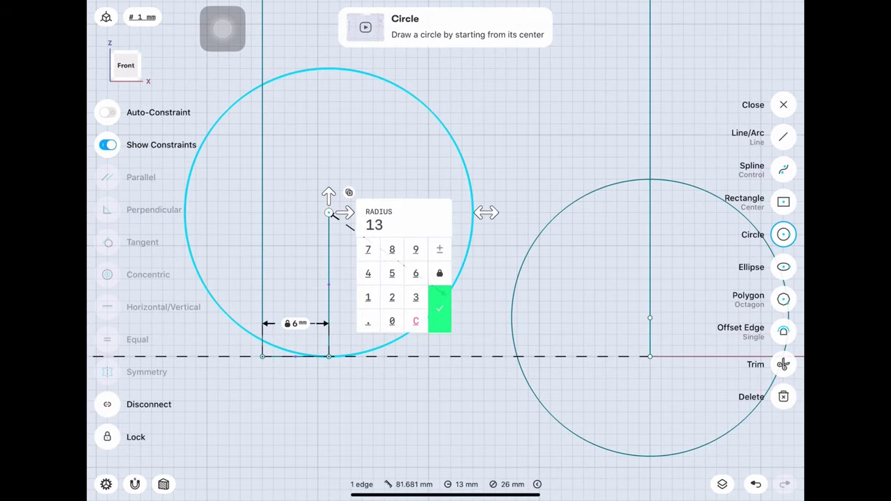
click(439, 309)
click(329, 284)
key(Delete)
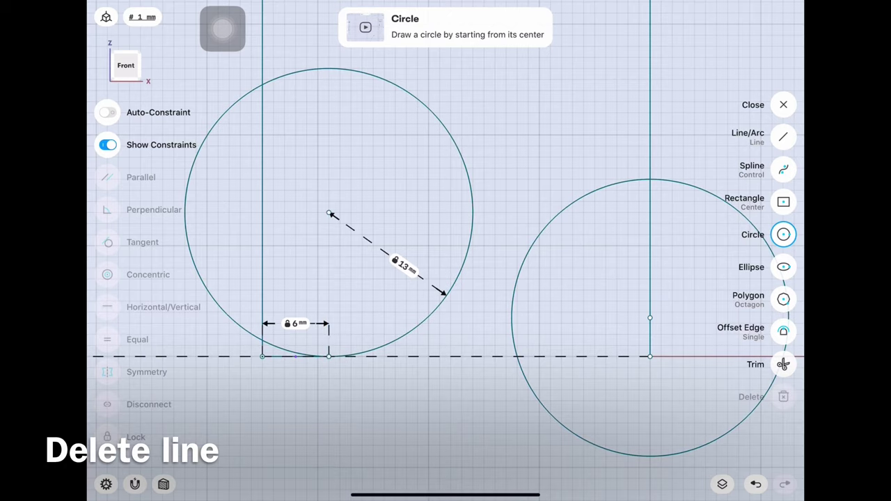
mouse_move(328, 388)
mouse_down()
mouse_move(491, 241)
mouse_move(640, 134)
mouse_up()
Undo the unwanted resize from the first tangent attempt, keeping the right circle at 12.5 mm.
scroll(368, 318, down, 3)
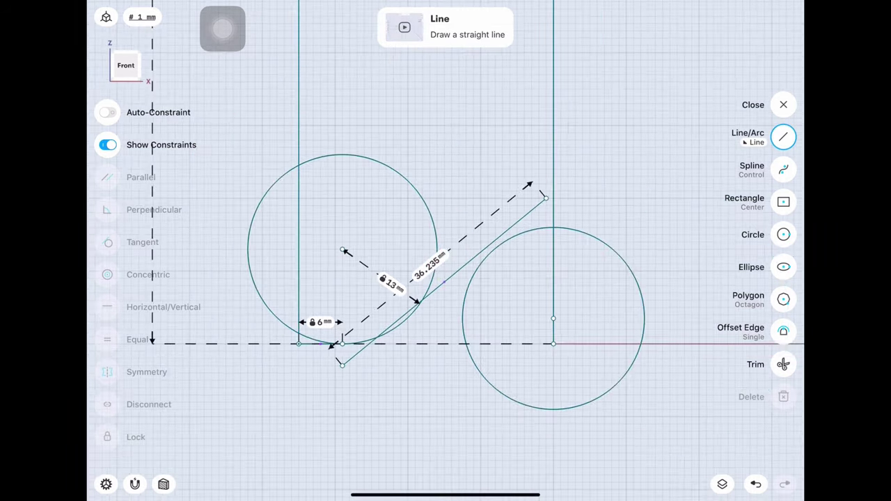
click(644, 318)
click(247, 248)
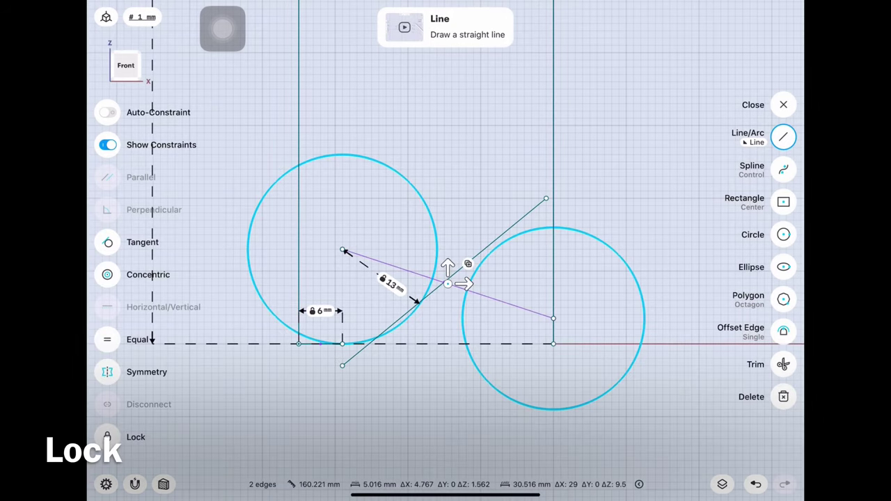
click(645, 318)
click(488, 242)
click(108, 243)
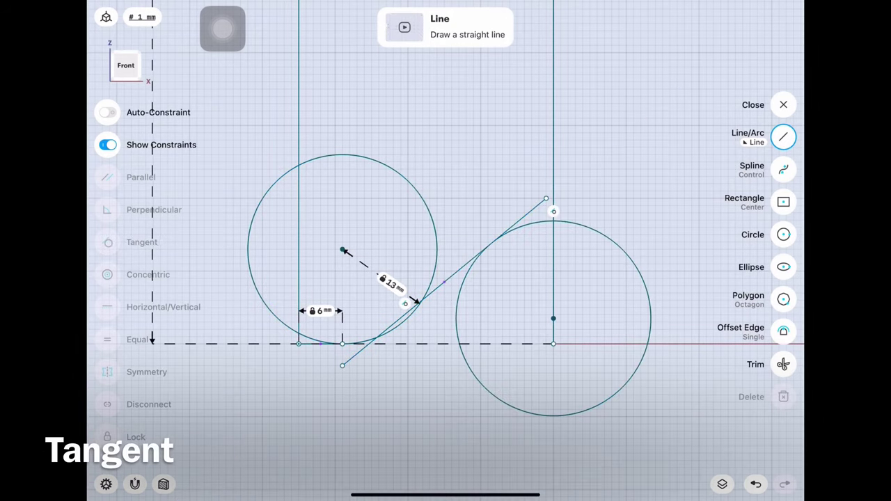
key(ctrl+z)
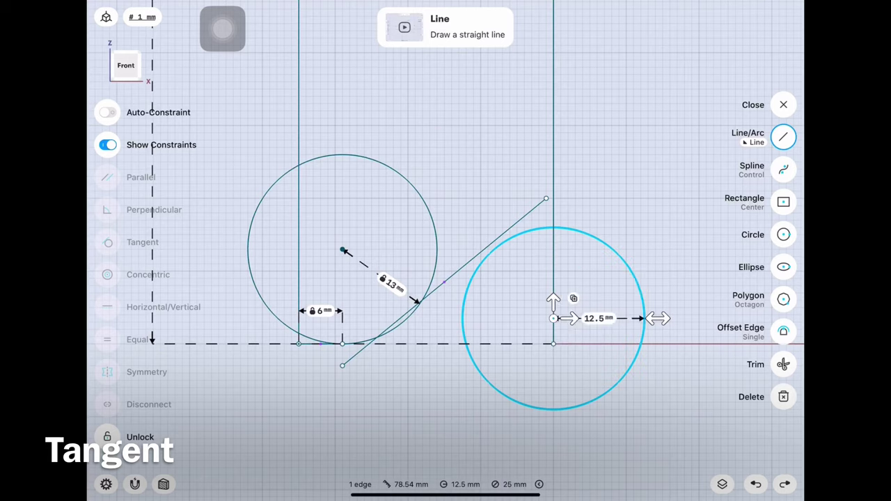
click(599, 318)
click(645, 318)
Make the diagonal line tangent to both the right and left circles.
click(487, 242)
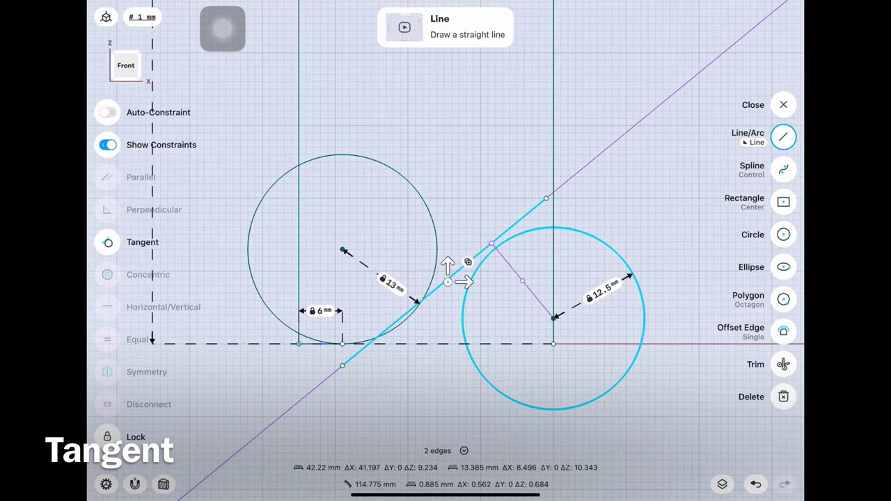
click(108, 243)
click(438, 249)
click(449, 285)
click(108, 243)
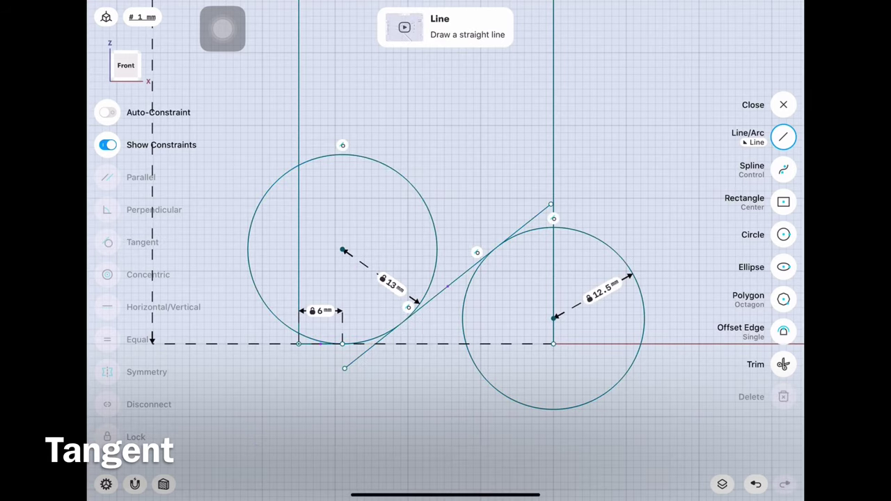
click(784, 364)
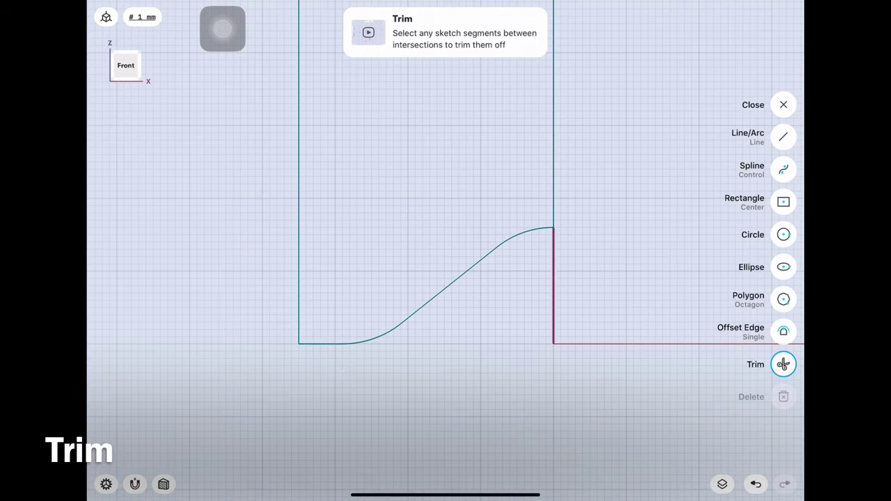
Close the sketch in 3D view and revolve the profile 360° about the vertical line.
scroll(421, 370, down, 3)
scroll(421, 370, down, 3)
scroll(421, 370, down, 3)
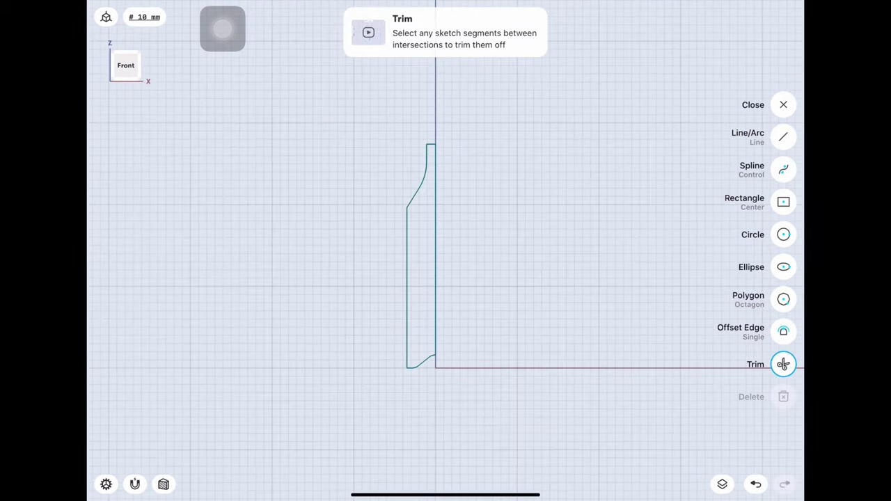
click(105, 17)
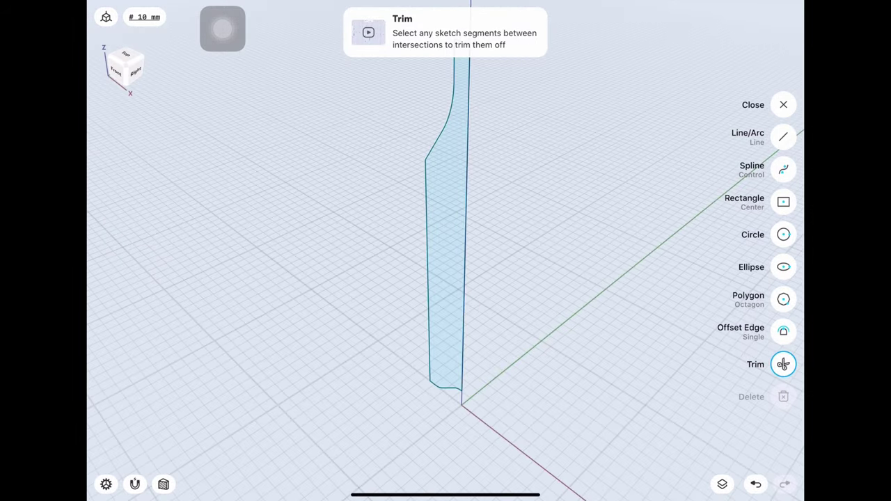
click(783, 104)
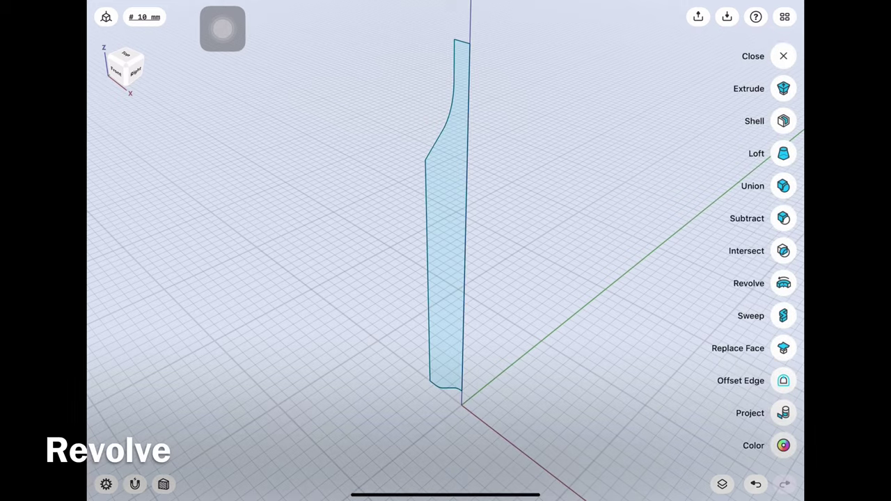
click(783, 282)
click(446, 244)
click(470, 21)
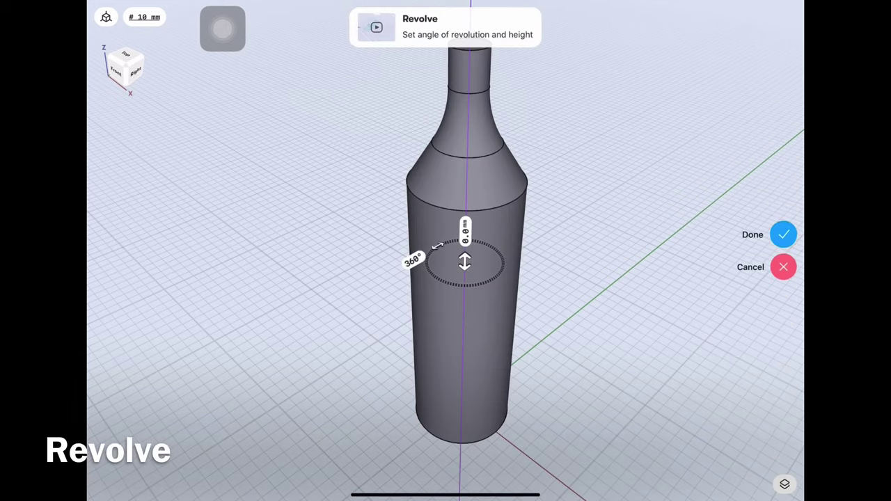
click(783, 235)
mouse_move(488, 209)
mouse_down()
mouse_move(487, 383)
mouse_move(487, 209)
mouse_up()
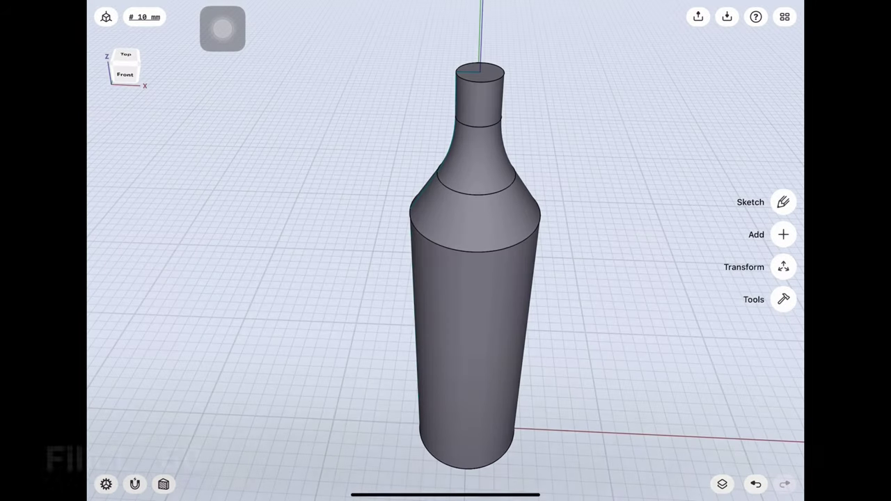
click(473, 251)
drag(517, 243, 551, 256)
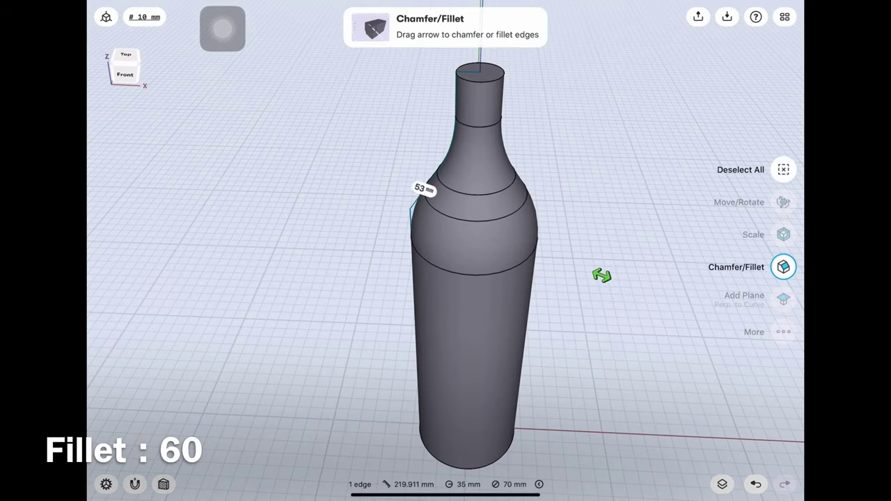
click(784, 169)
click(125, 74)
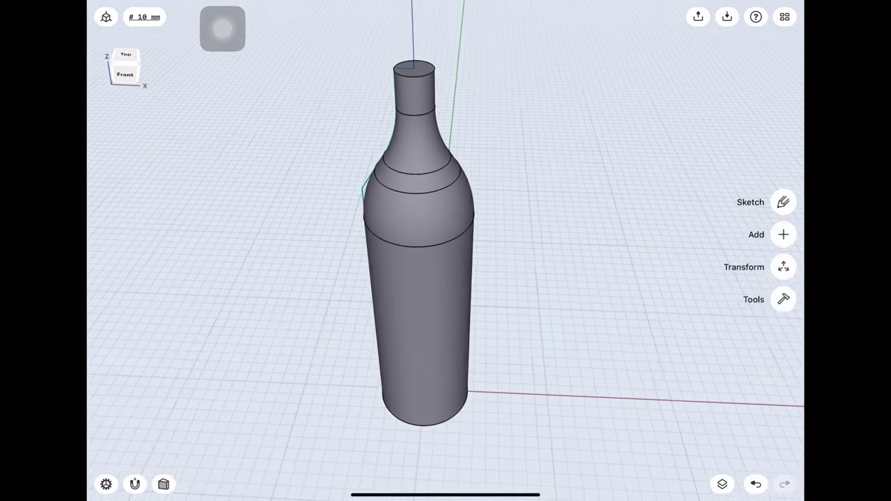
drag(488, 209, 488, 383)
click(352, 404)
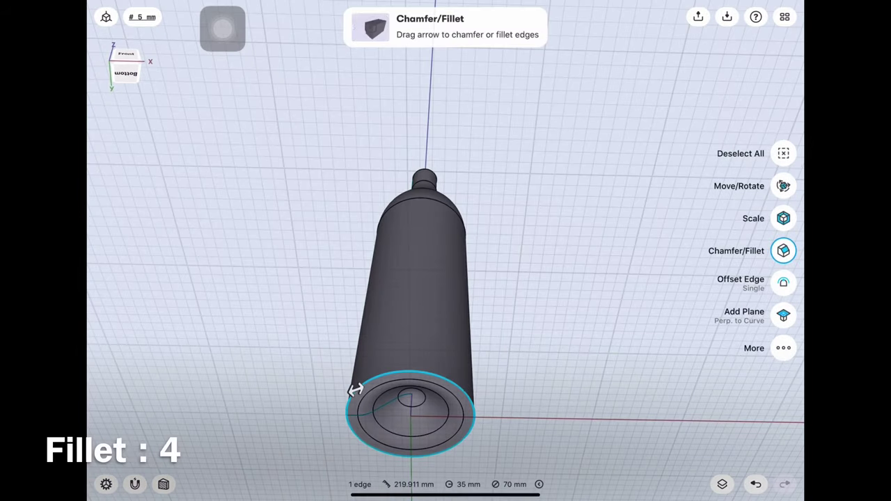
click(466, 417)
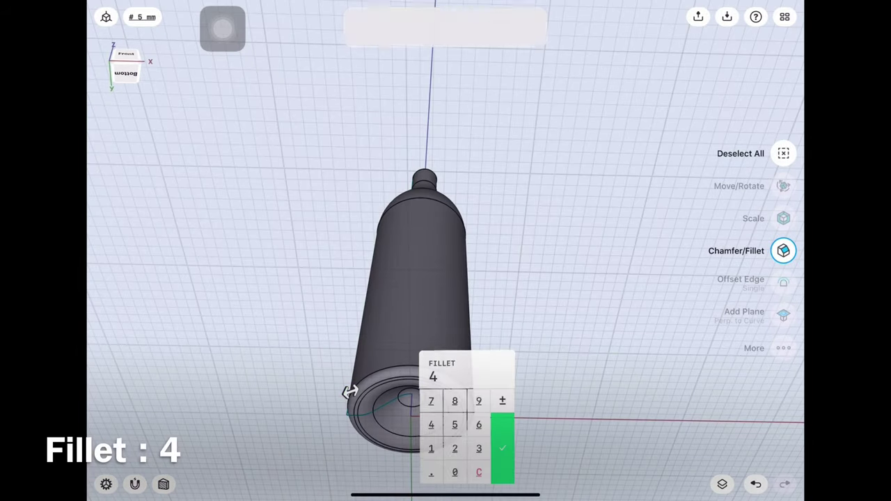
click(504, 463)
click(784, 153)
drag(487, 418, 488, 230)
click(722, 484)
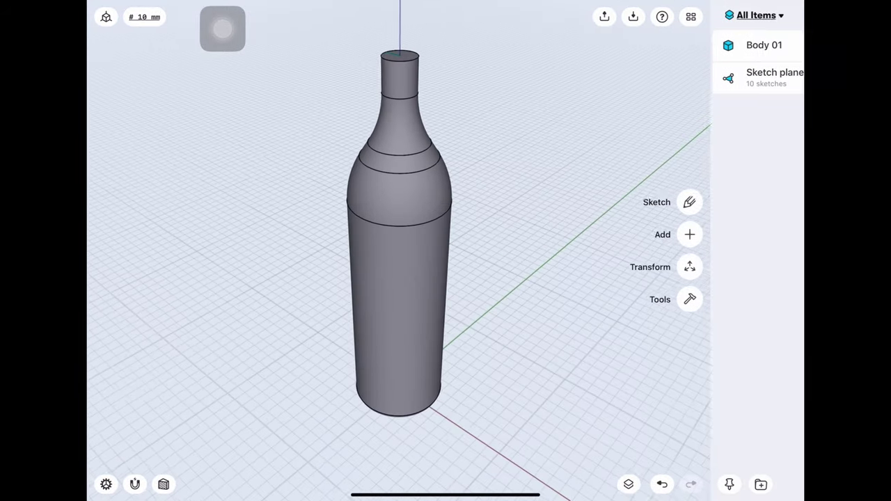
click(780, 14)
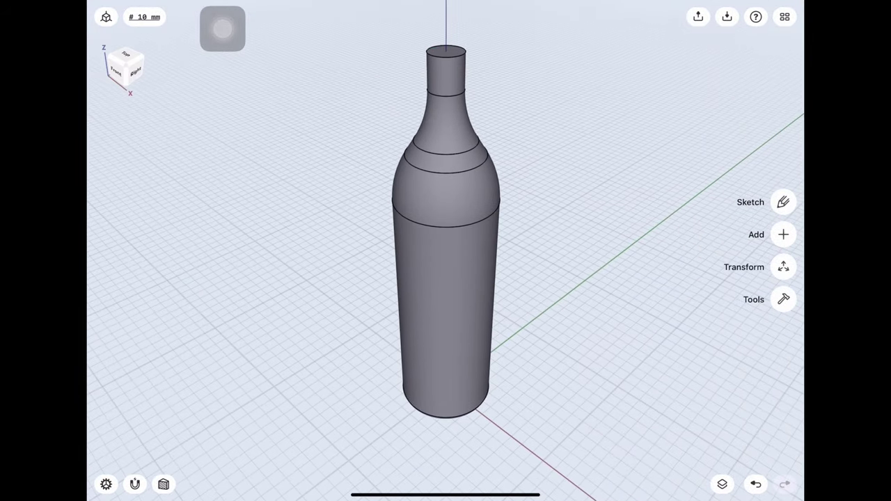
drag(487, 349, 488, 209)
Shell the bottle to a 3 mm wall with the top face removed.
click(784, 300)
click(782, 119)
click(435, 167)
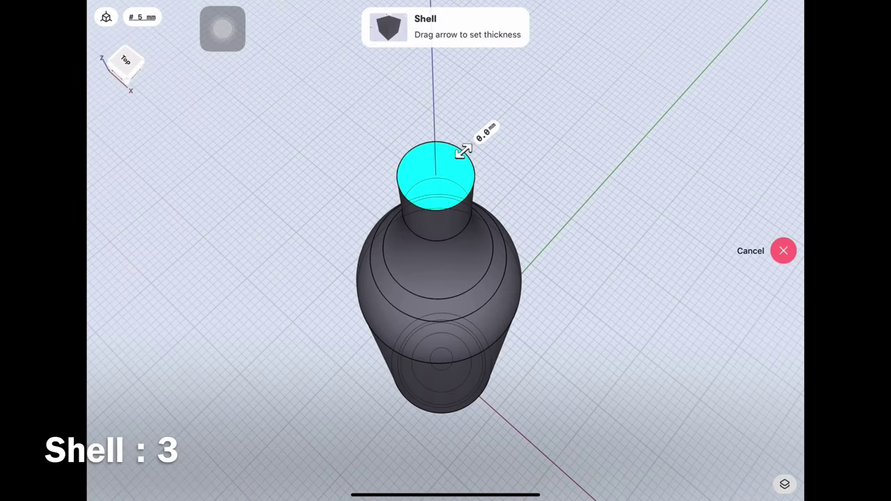
click(481, 132)
click(451, 163)
click(522, 163)
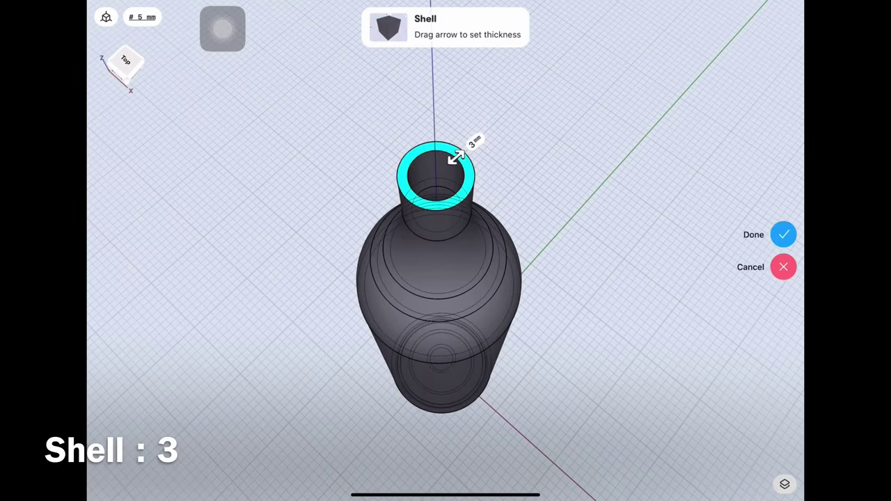
click(783, 232)
Fillet the inner and outer mouth rim edges at 1.5 mm.
mouse_move(488, 314)
mouse_down()
mouse_move(460, 327)
mouse_move(459, 293)
mouse_move(460, 334)
mouse_up()
scroll(432, 313, up, 3)
drag(529, 314, 529, 278)
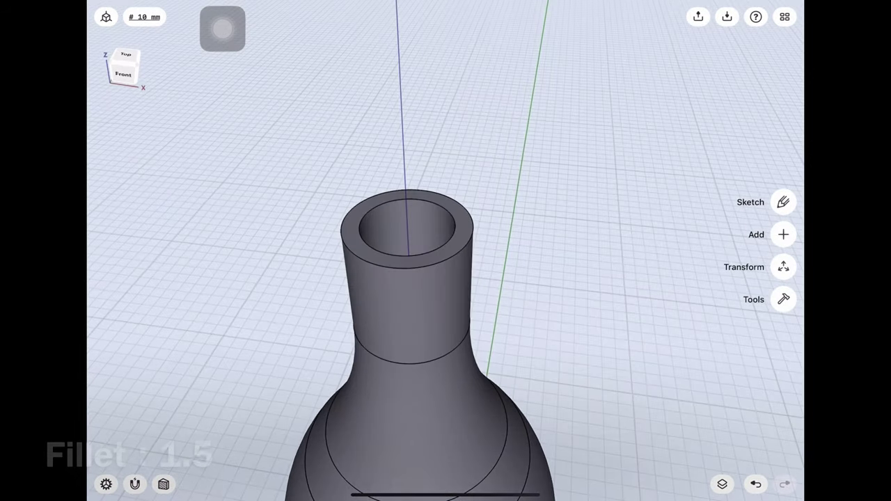
click(445, 213)
text(.5)
click(490, 264)
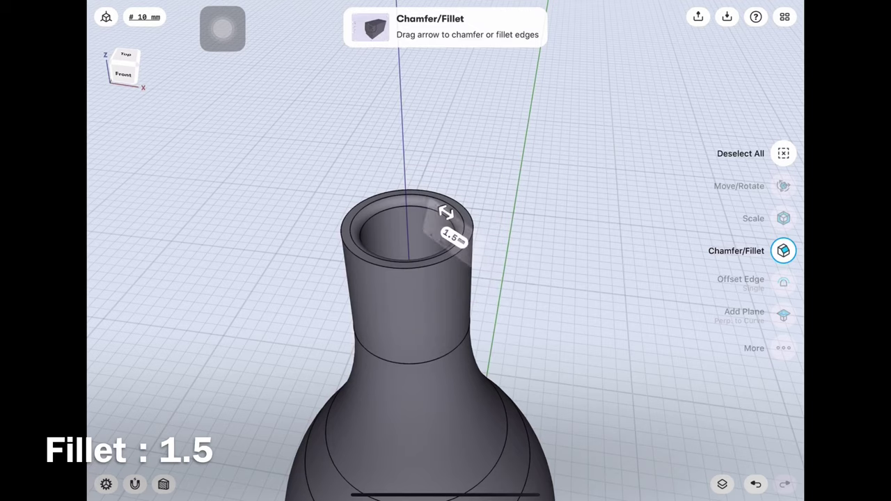
click(471, 225)
click(348, 215)
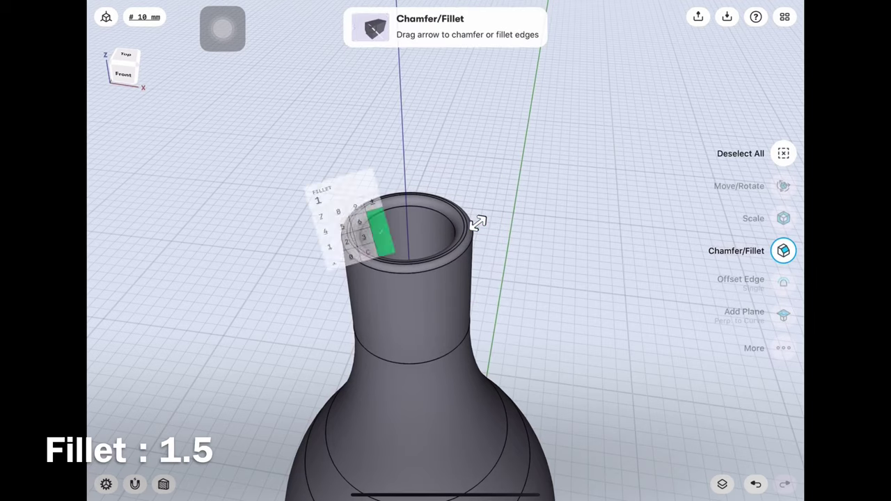
text(.5)
click(480, 227)
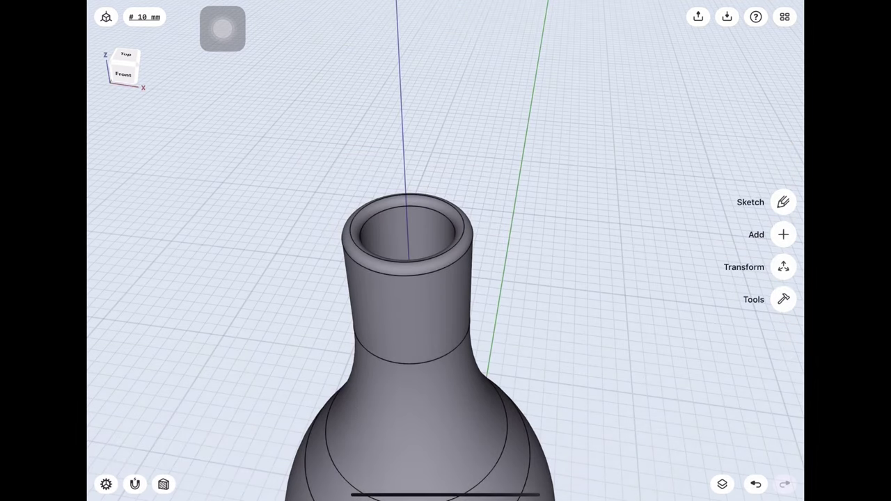
Inspect the thin walls in a front cross-section, then return to the 3D view.
scroll(446, 278, down, 5)
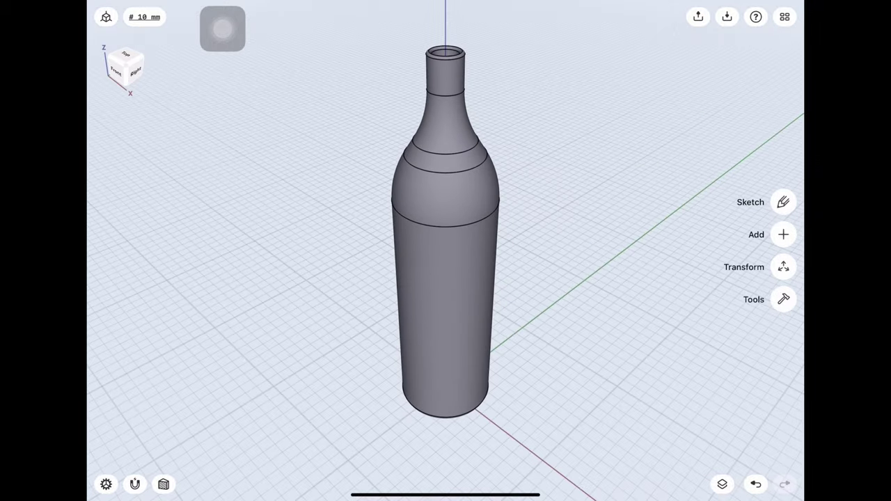
drag(488, 349, 446, 174)
click(115, 71)
scroll(446, 251, down, 5)
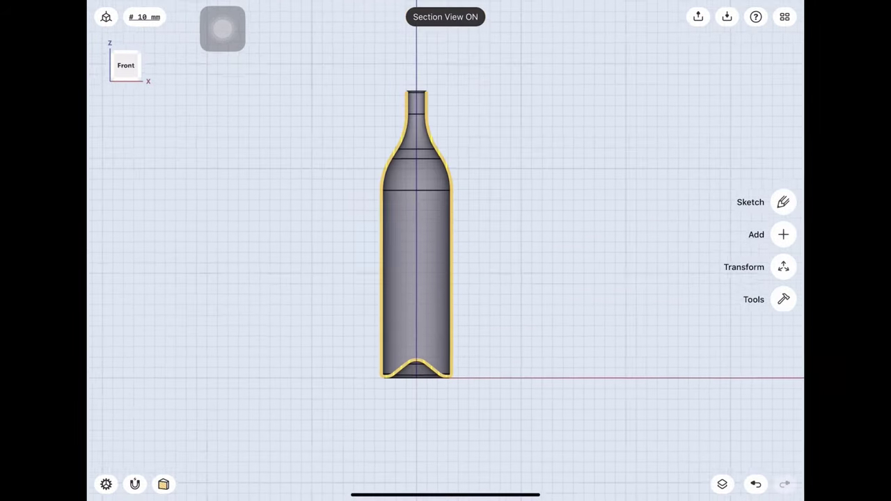
click(126, 65)
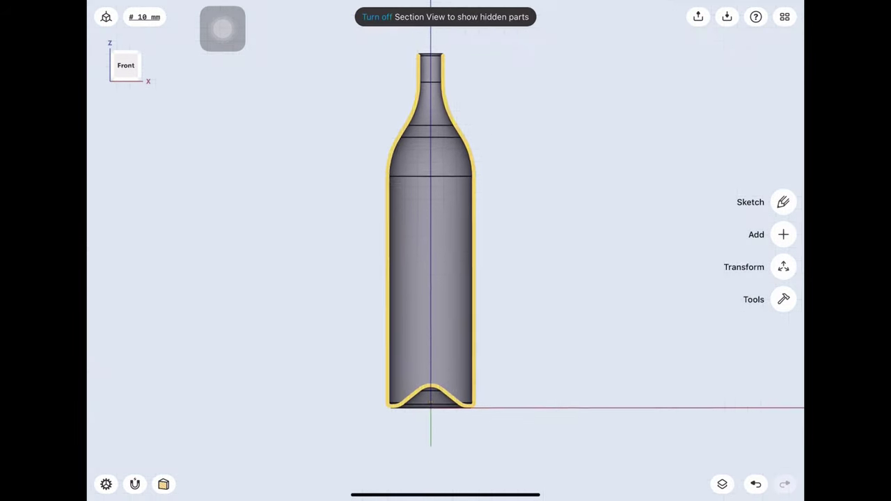
Paint the wine bottle orange and drop its opacity to 50%.
click(784, 299)
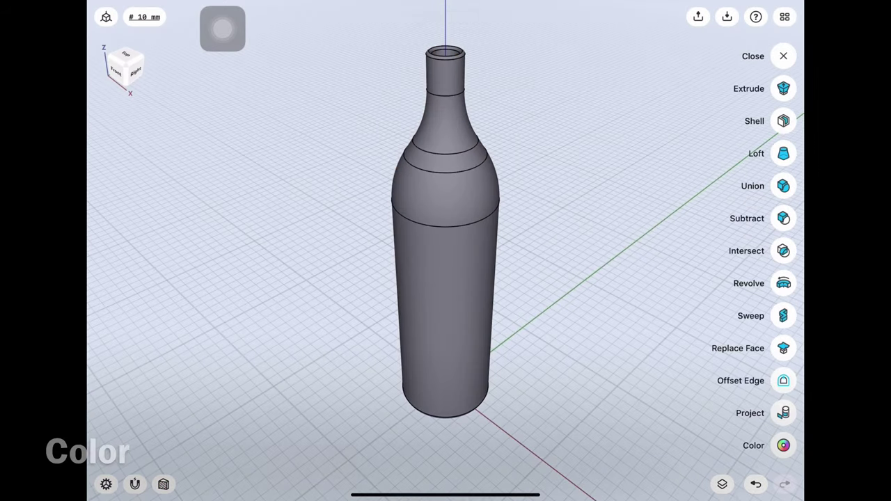
click(783, 446)
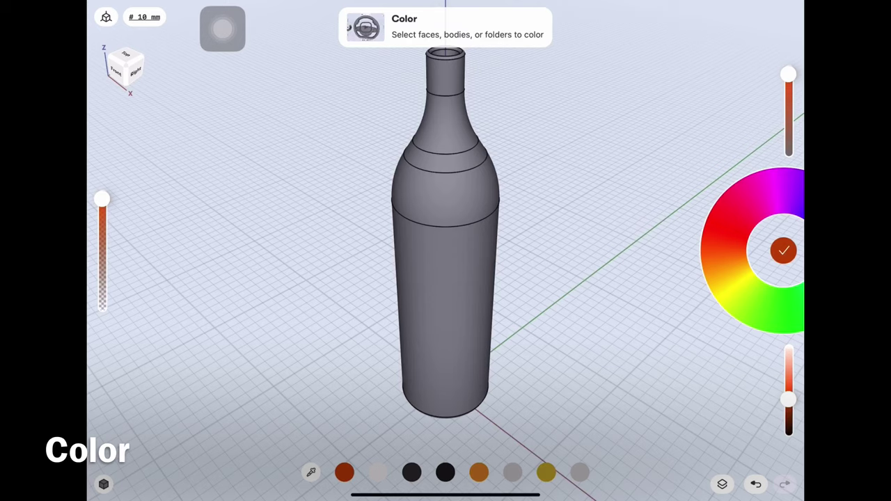
click(479, 473)
click(446, 279)
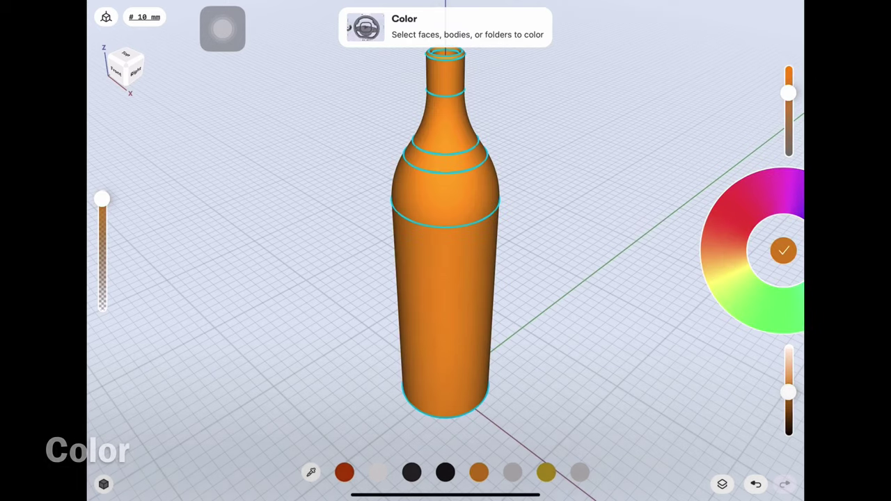
drag(101, 199, 102, 223)
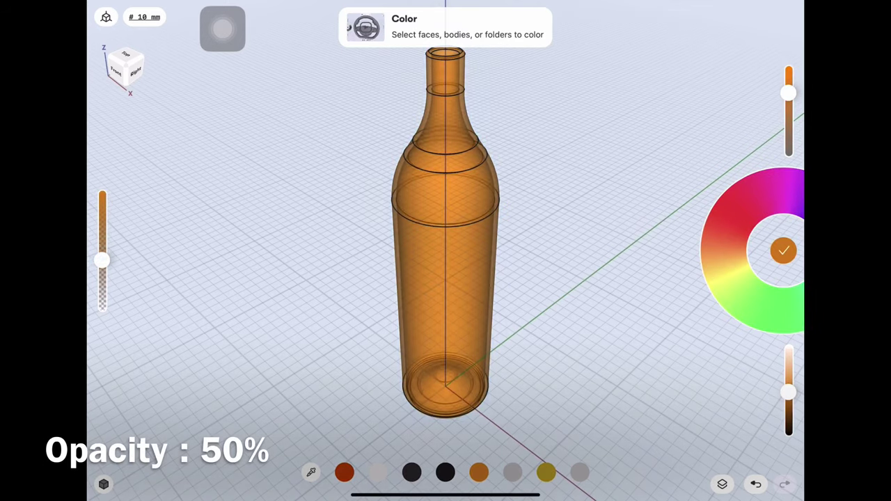
click(783, 251)
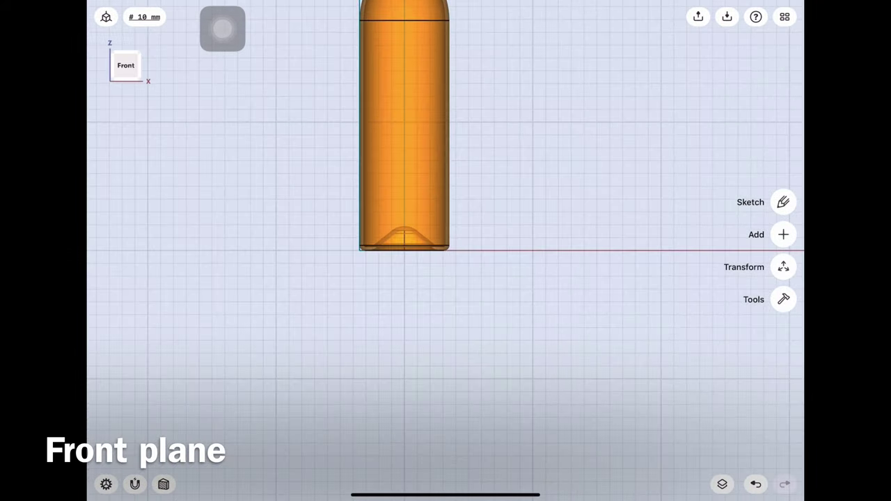
scroll(278, 279, up, 3)
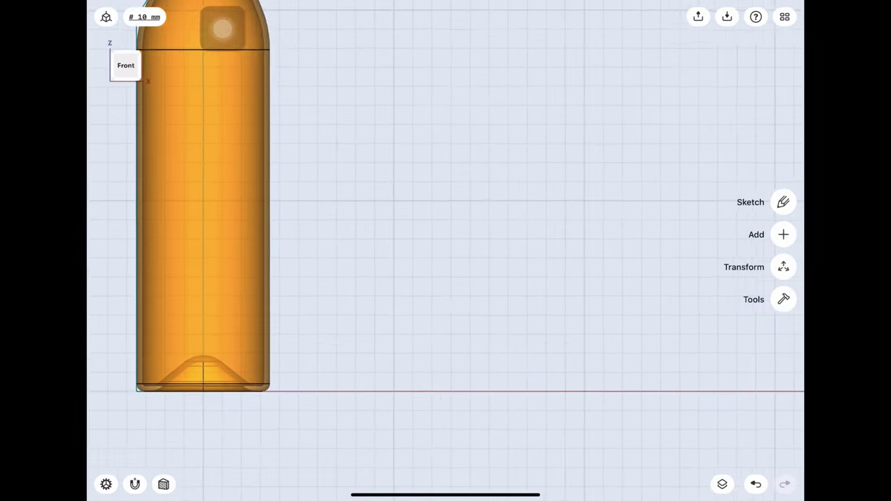
On the front plane, sketch a 57 mm line with a 13.75 mm base line.
scroll(446, 251, right, 3)
click(782, 202)
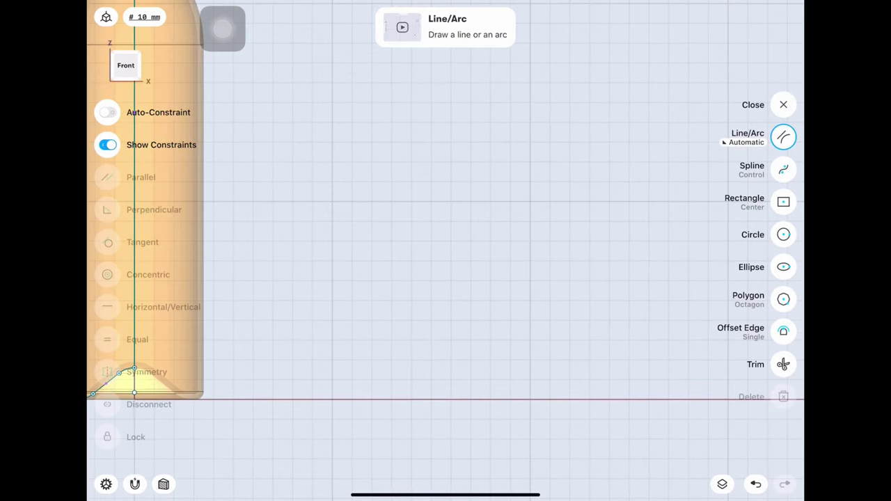
click(498, 346)
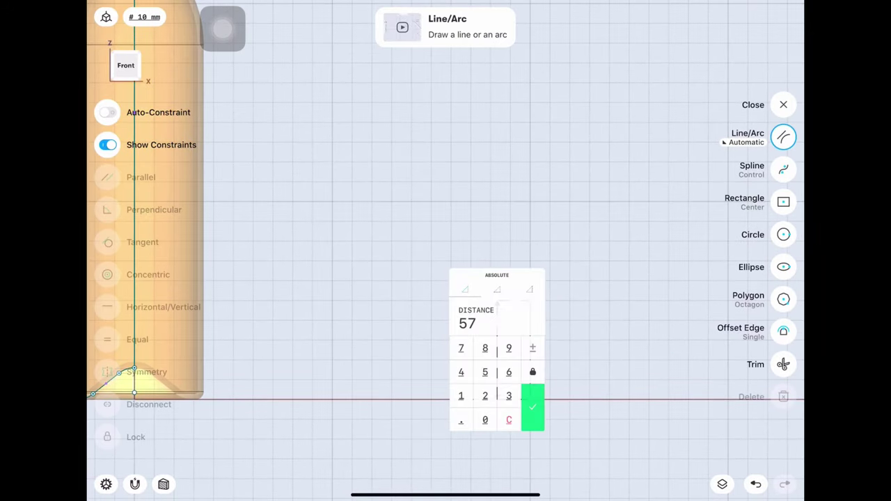
click(532, 407)
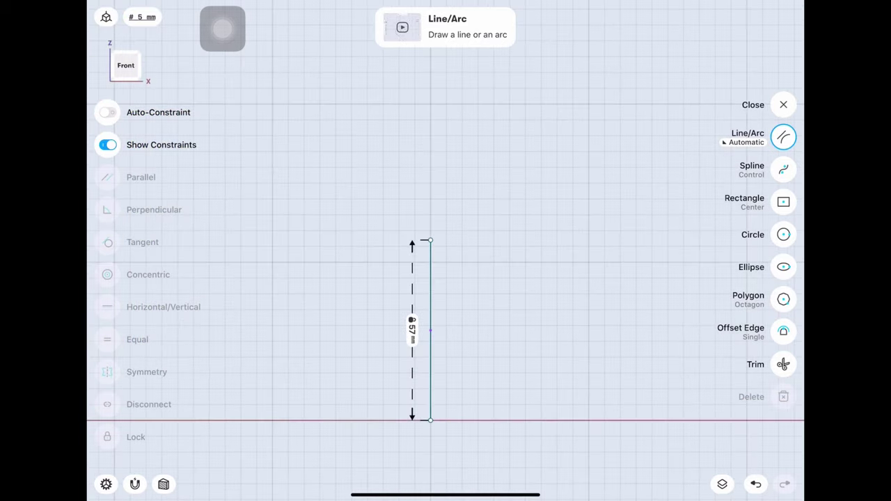
drag(385, 418, 439, 418)
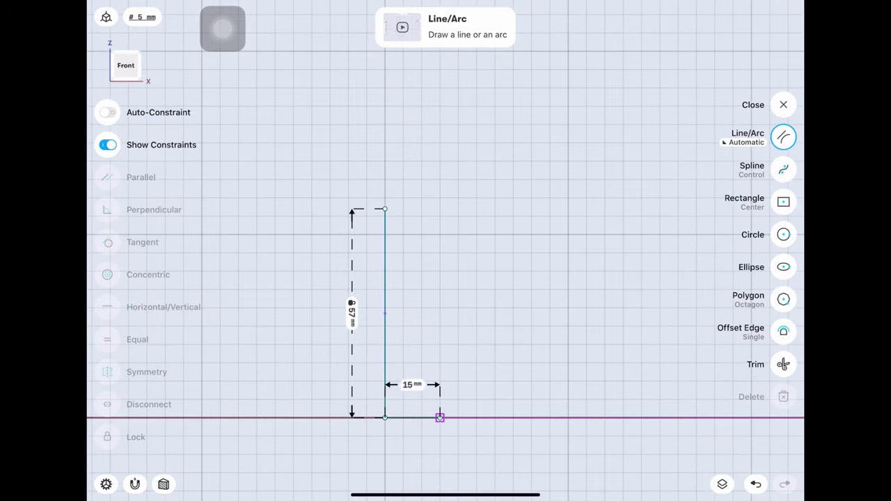
click(421, 385)
click(386, 431)
click(410, 407)
click(457, 442)
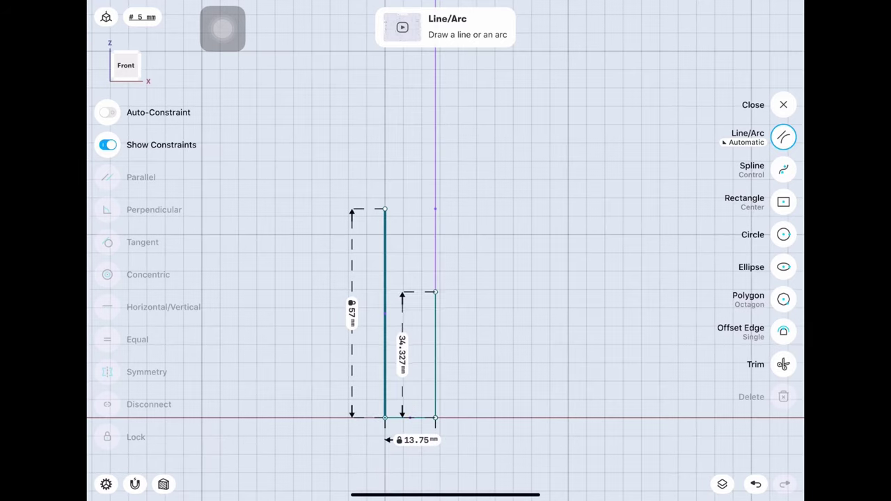
Add the 47 mm vertical right side and 3.25 mm step, trim extras, and close the sketch.
click(402, 338)
click(366, 359)
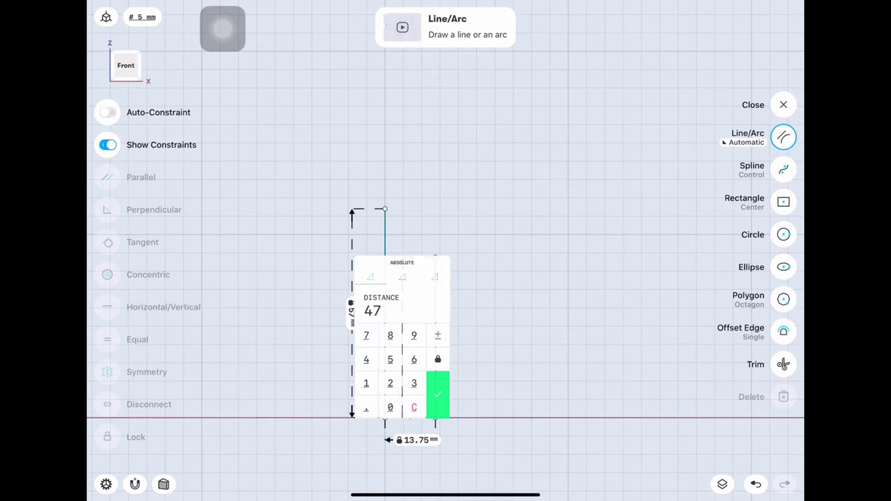
click(437, 395)
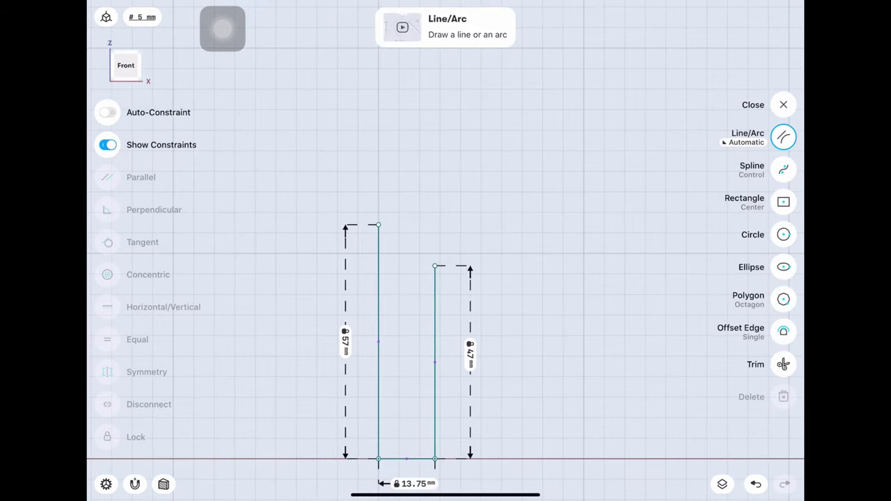
click(425, 299)
text(3.25)
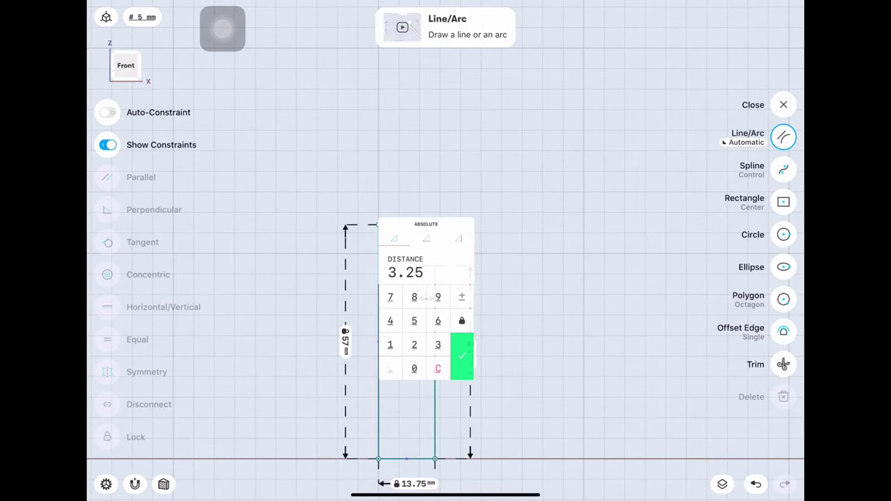
click(462, 356)
click(432, 362)
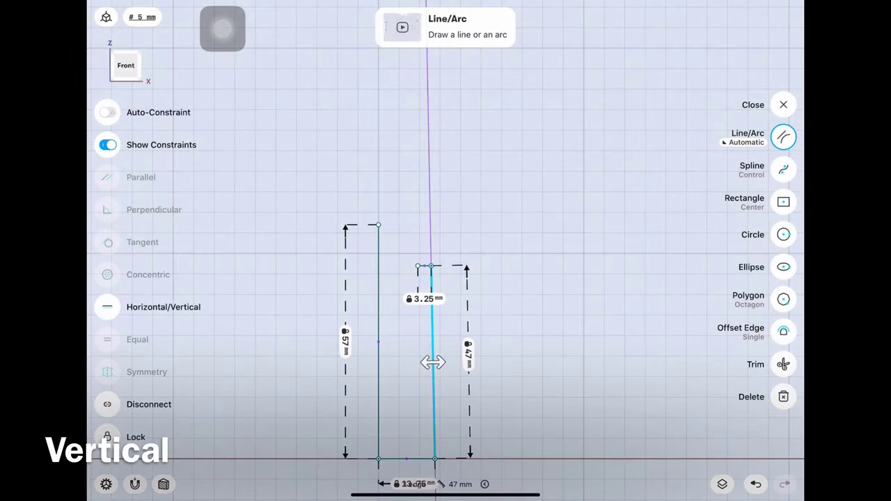
click(108, 307)
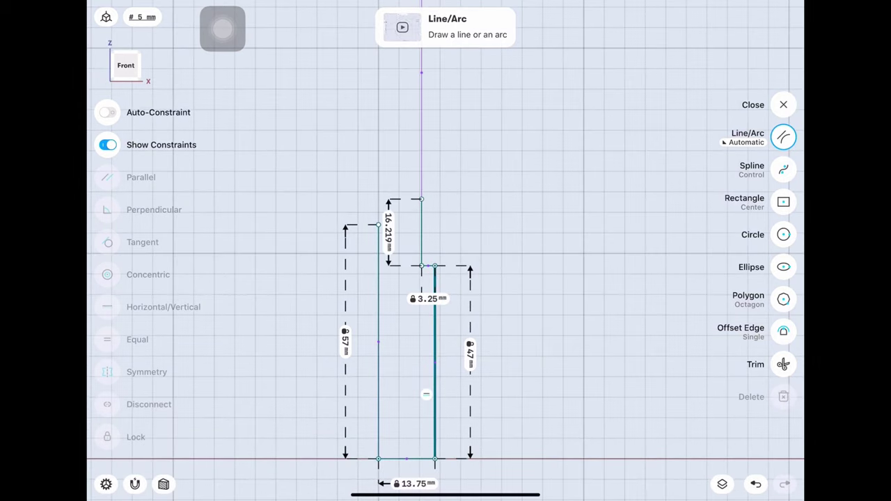
click(783, 364)
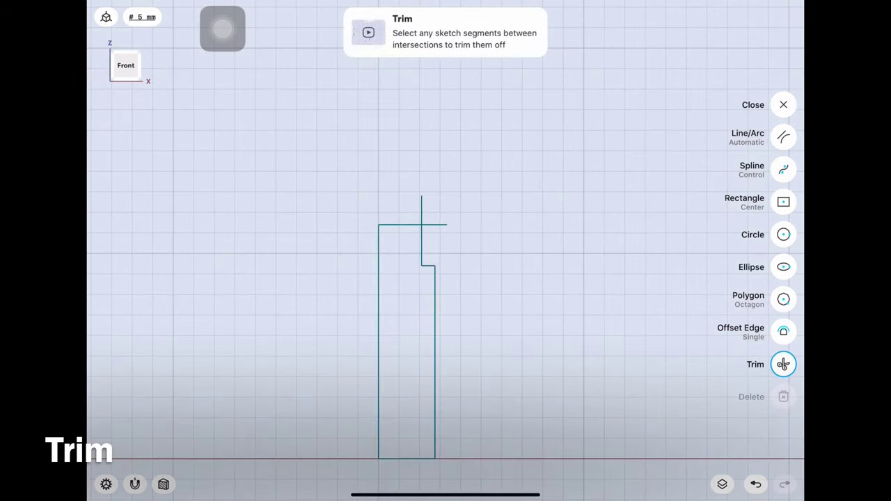
click(784, 137)
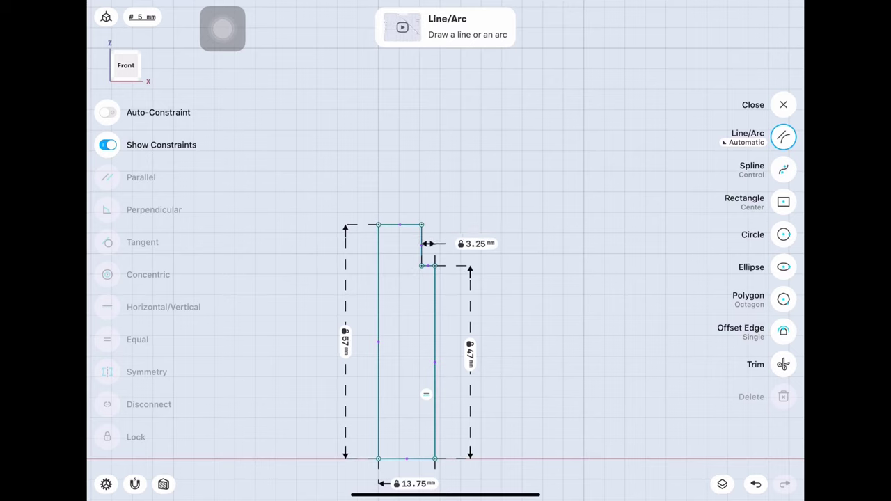
click(784, 104)
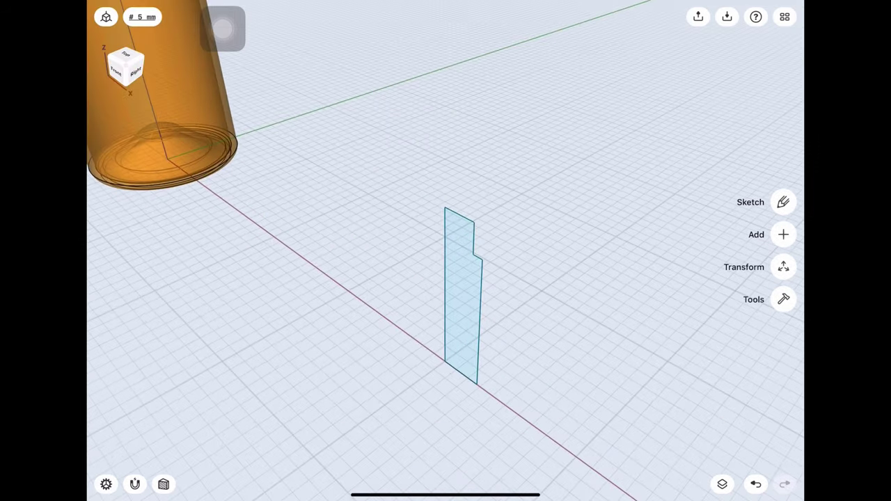
Revolve the stepped profile around its left edge into the vial body.
click(784, 300)
click(783, 283)
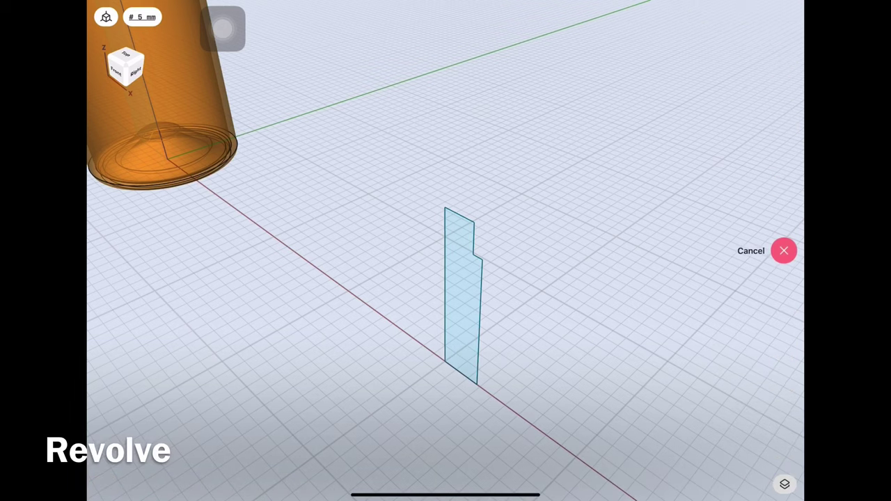
click(445, 293)
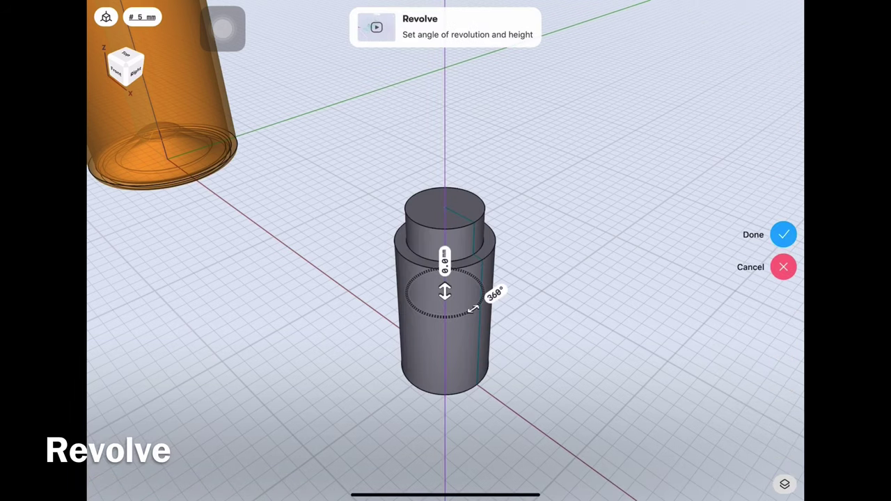
click(784, 235)
Fillet the vial's bottom edges with a 3 mm radius.
click(483, 253)
click(480, 374)
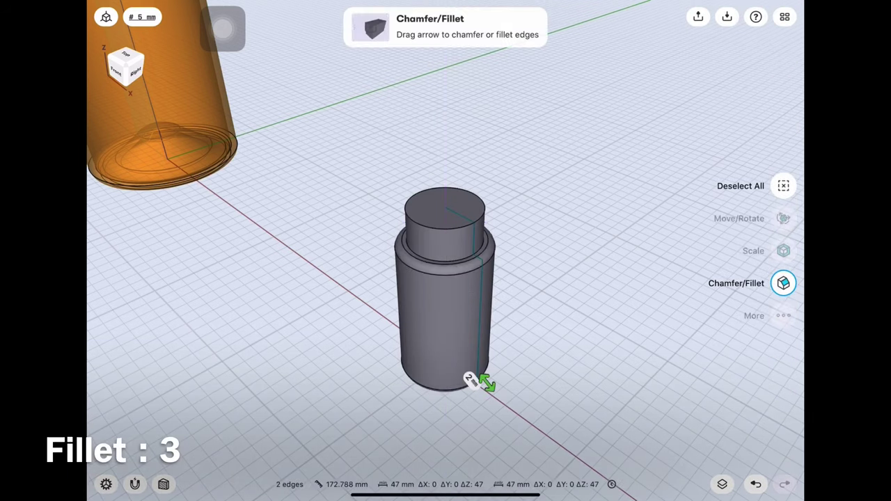
click(468, 379)
click(505, 412)
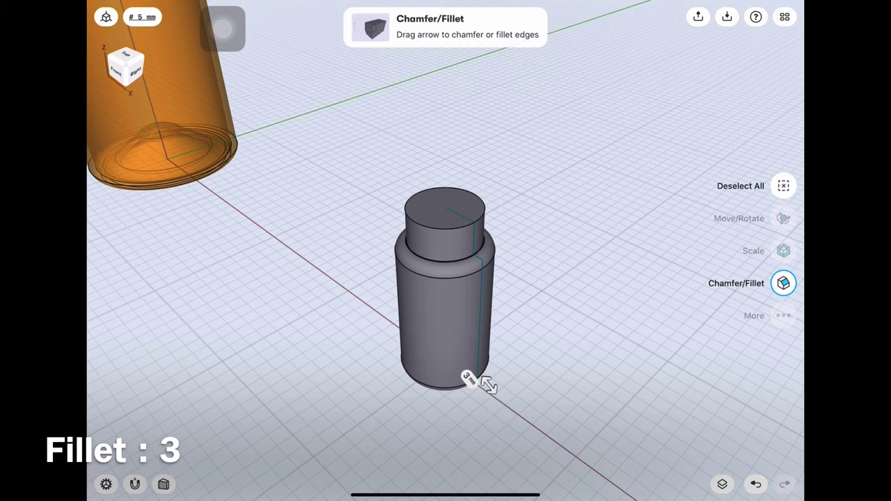
click(115, 71)
drag(557, 209, 473, 320)
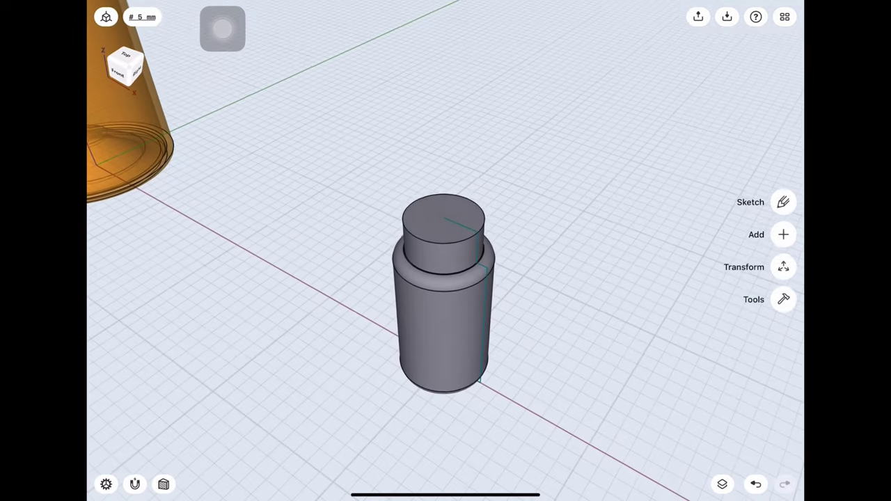
drag(446, 293, 470, 313)
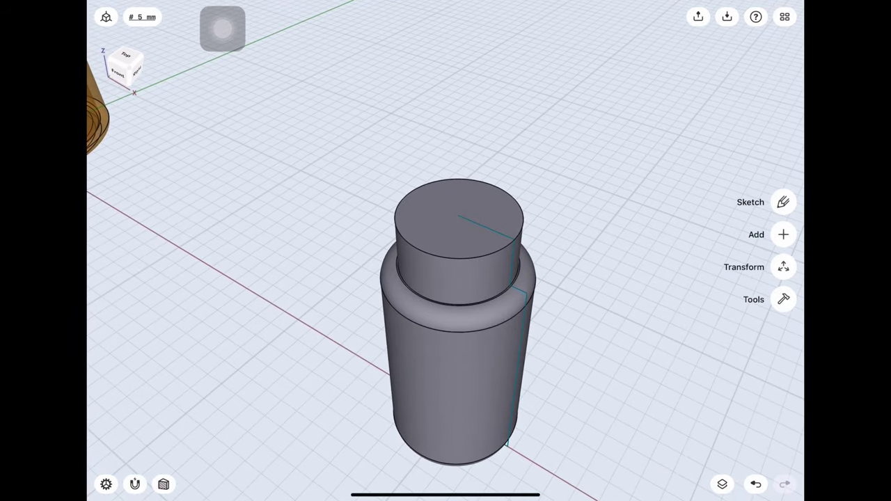
Shell the vial to 1.6 mm thickness with the top face open.
click(787, 121)
click(459, 219)
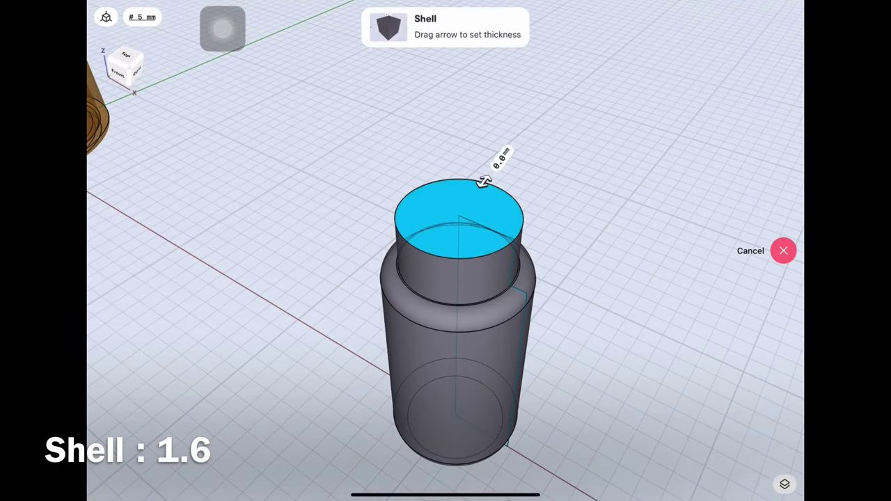
click(497, 156)
click(514, 166)
click(538, 190)
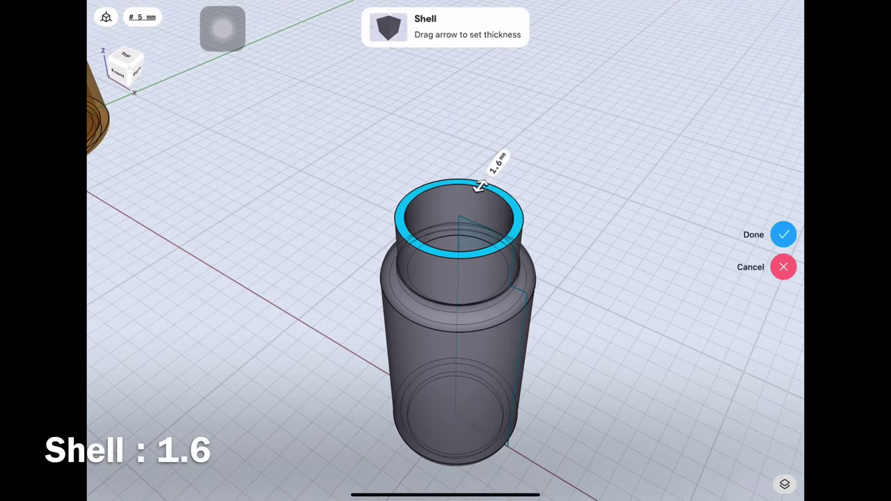
click(783, 235)
mouse_move(446, 279)
mouse_down()
mouse_move(446, 209)
mouse_move(445, 292)
mouse_move(446, 209)
mouse_up()
scroll(457, 313, down, 5)
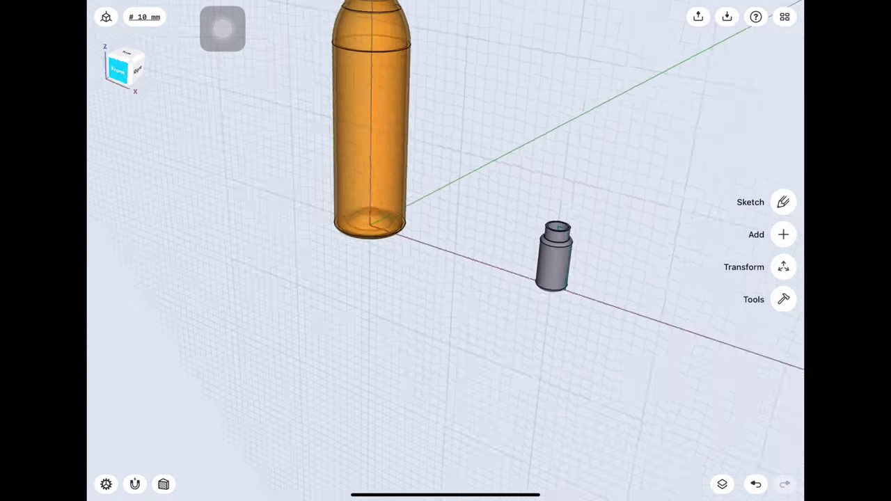
Show the vial in a front section view and orbit it into perspective.
click(118, 69)
scroll(557, 258, up, 10)
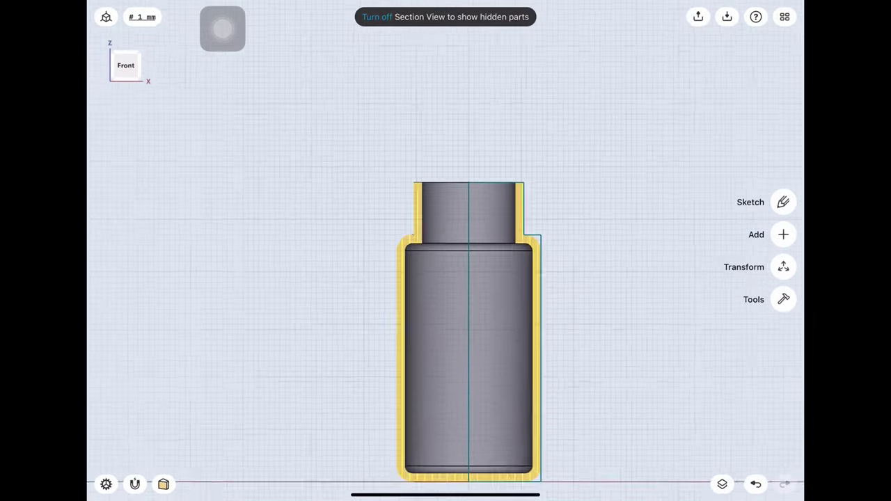
scroll(487, 278, up, 2)
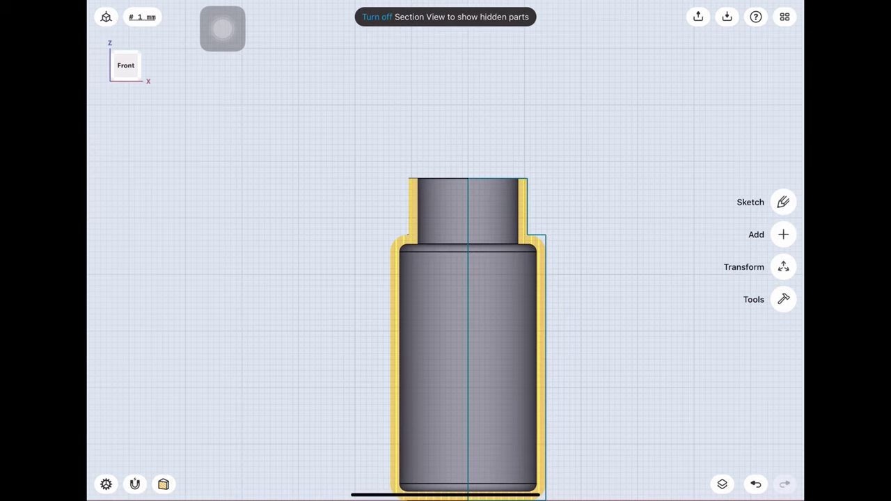
drag(446, 314, 446, 209)
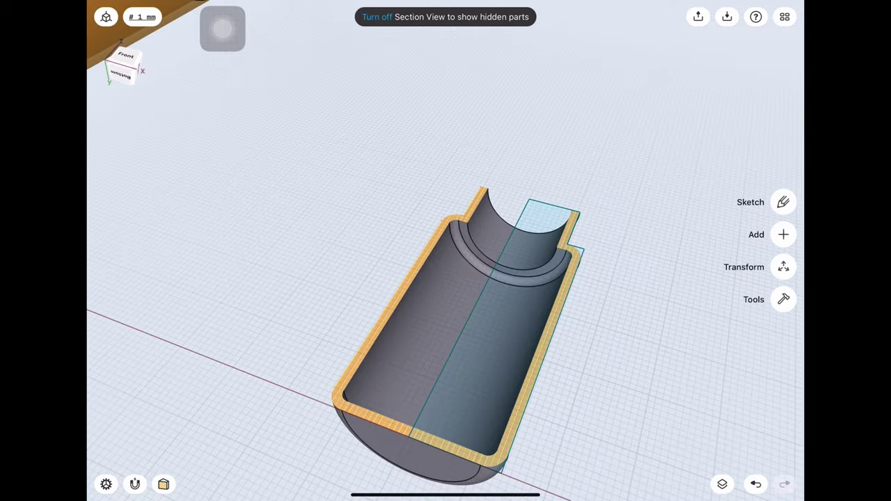
scroll(446, 314, up, 3)
Fillet the inner neck step edge at 1.6 mm, then turn off the section view.
click(372, 291)
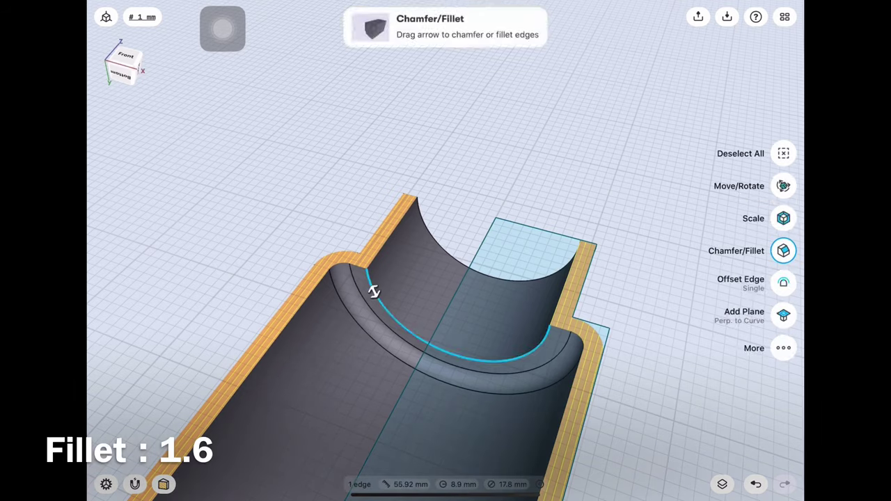
drag(371, 292, 377, 298)
click(375, 256)
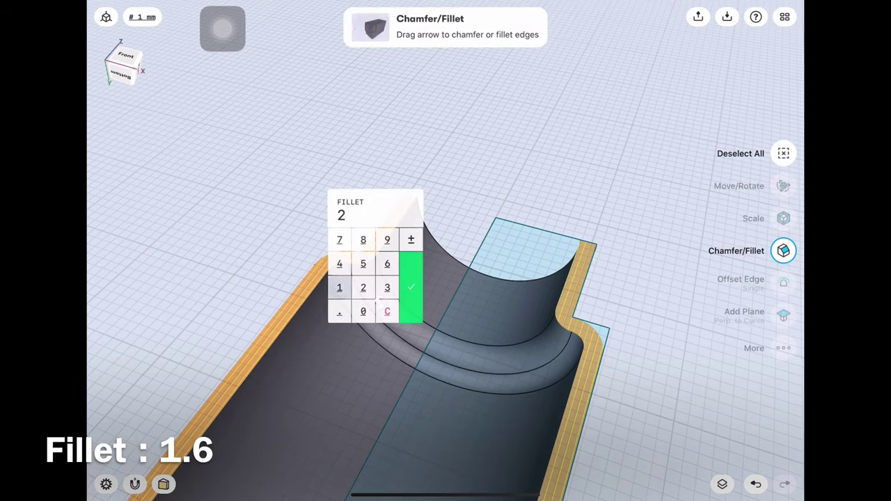
click(411, 287)
click(783, 153)
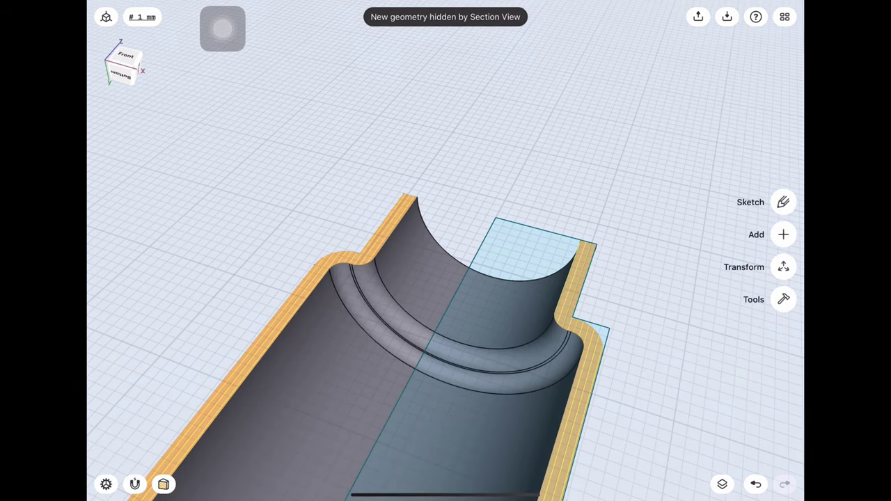
scroll(446, 314, down, 3)
middle_drag(445, 314, 397, 236)
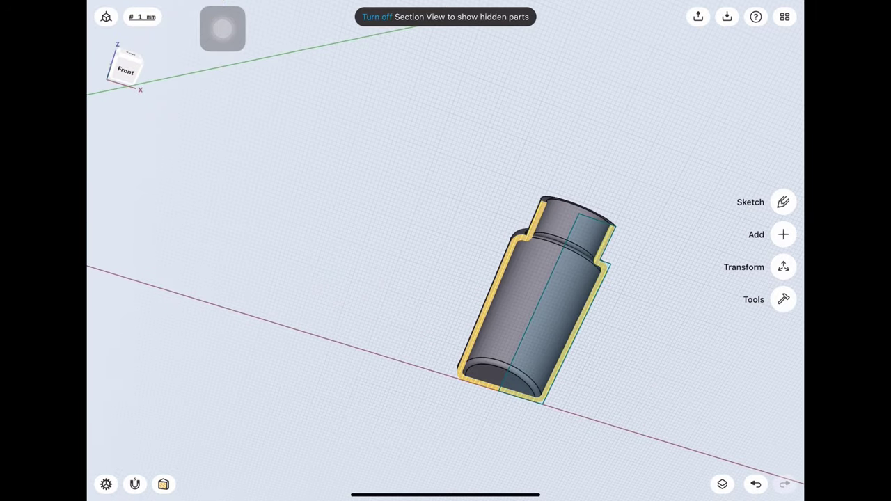
click(377, 16)
Fillet both the inner and outer edges of the vial's top rim at 0.2 mm.
scroll(446, 279, down, 5)
middle_drag(446, 279, 488, 209)
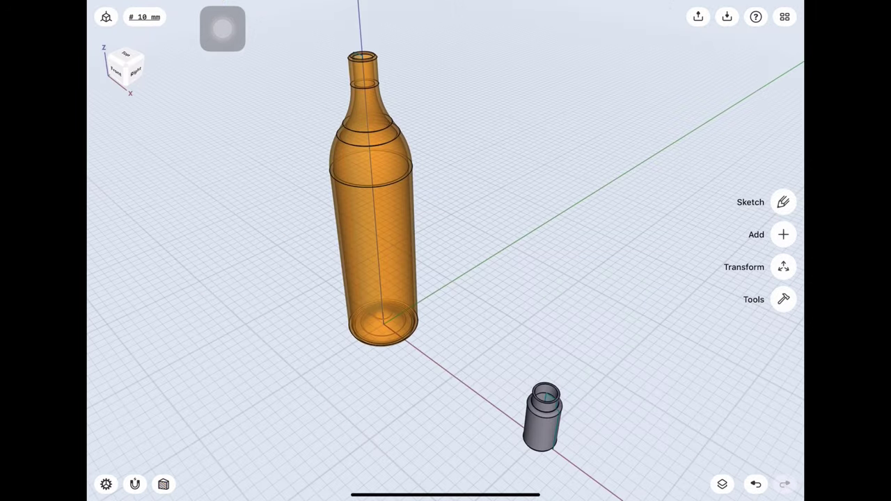
scroll(544, 418, up, 5)
scroll(446, 383, up, 5)
click(378, 294)
click(783, 249)
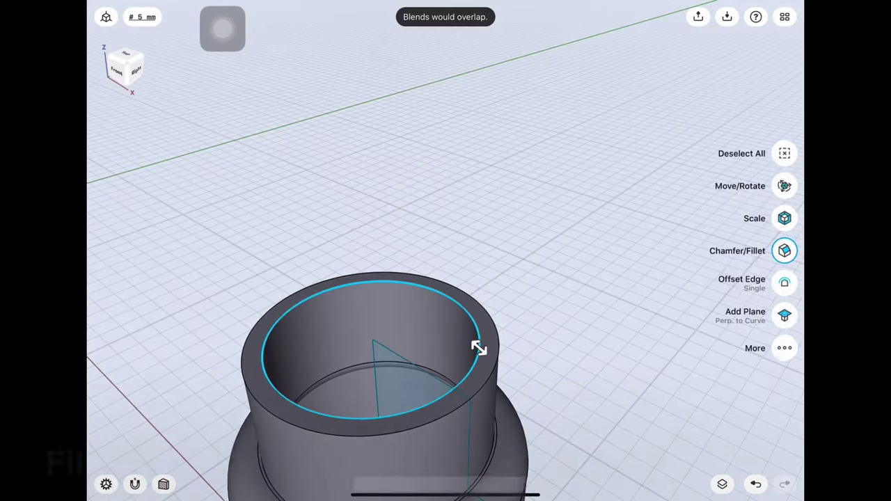
click(307, 306)
text(0.2)
key(Return)
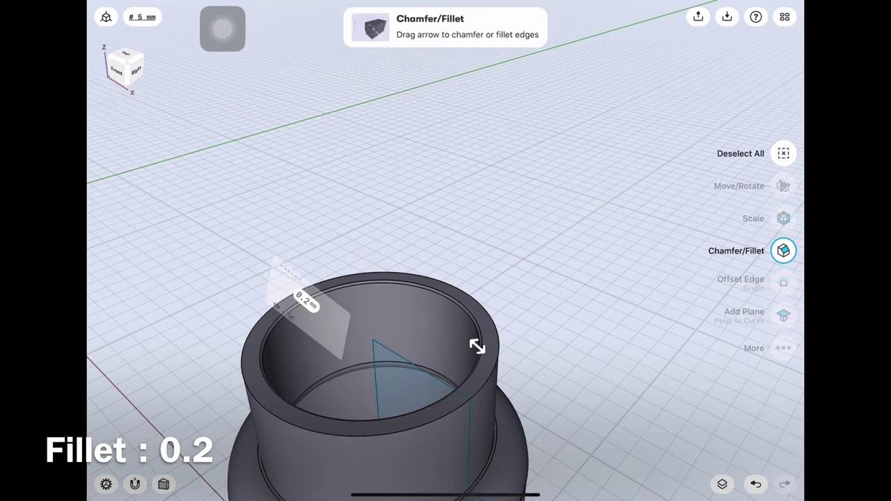
click(496, 352)
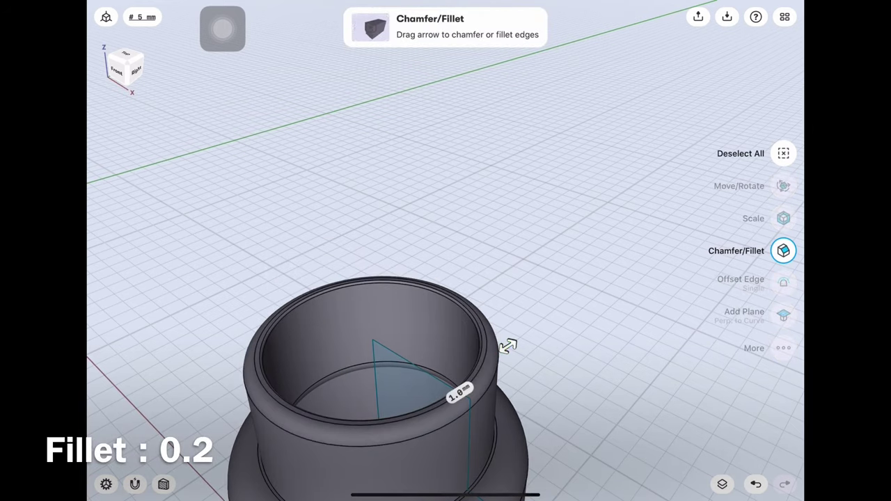
text(0.2)
key(Return)
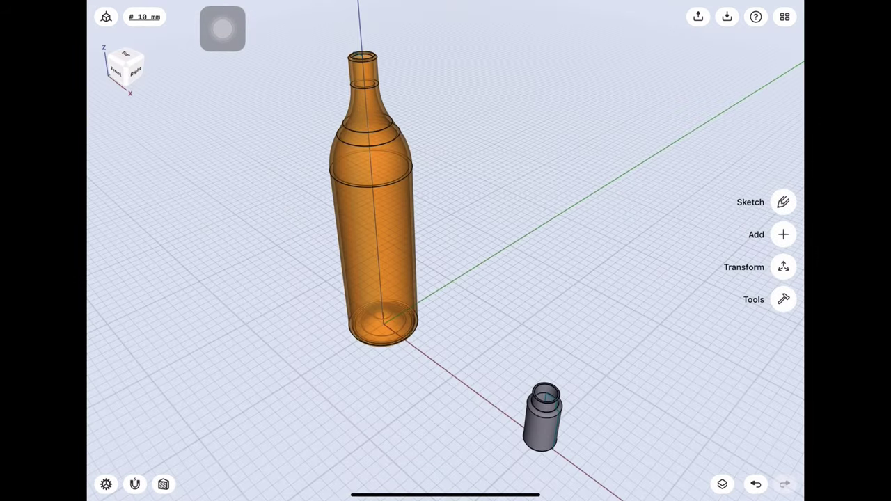
Switch to the front view and hide both the vial and bottle bodies.
click(116, 70)
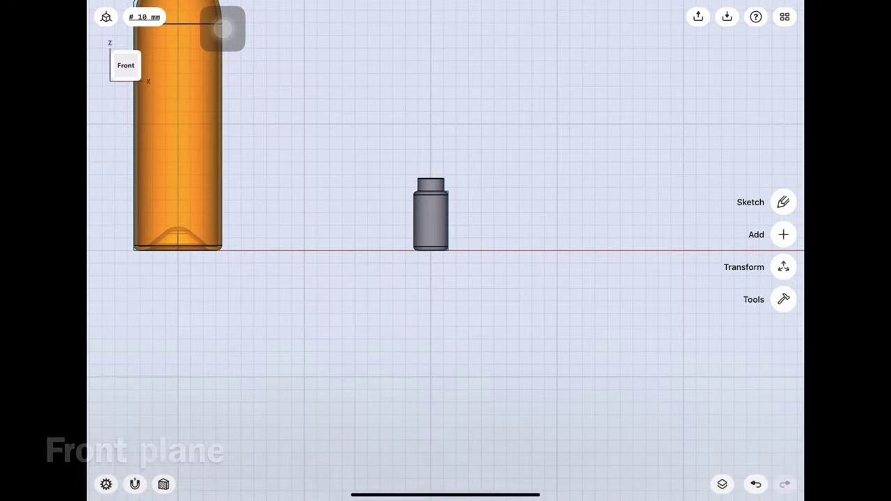
click(722, 484)
click(789, 45)
click(789, 78)
click(780, 15)
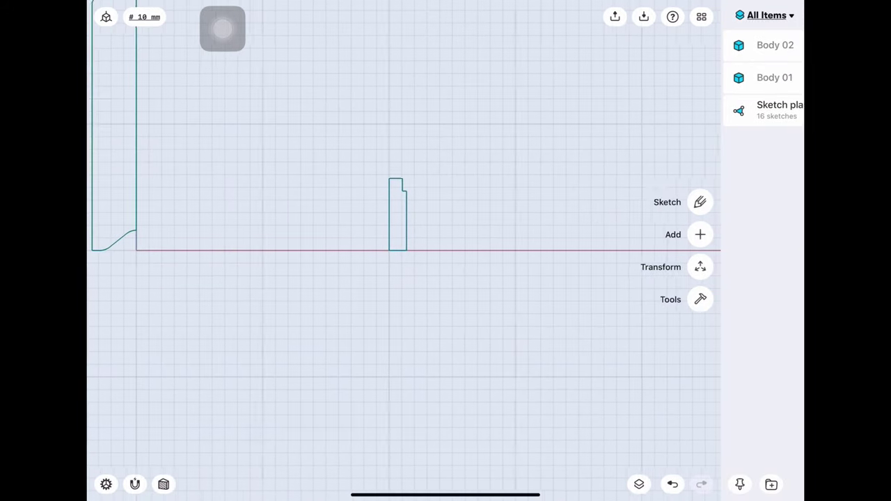
scroll(348, 216, up, 5)
scroll(504, 255, up, 5)
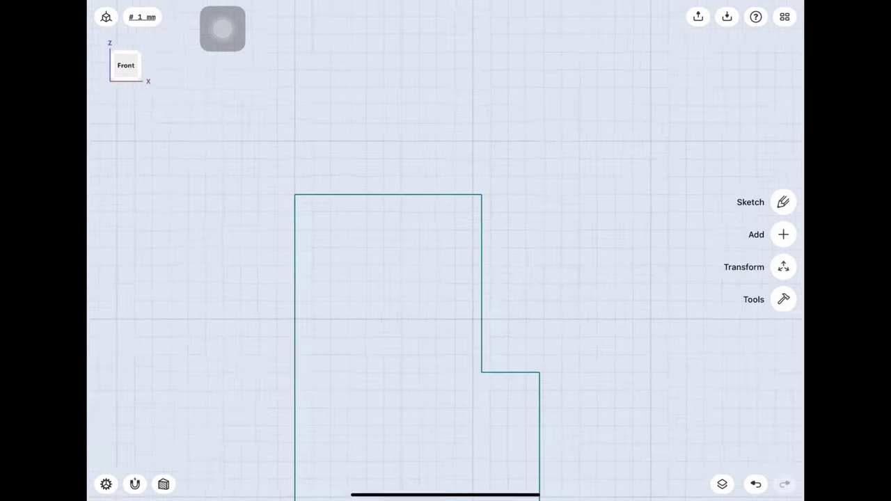
scroll(504, 255, up, 1)
Sketch a 0.9 mm-radius circle 0.1 mm from the neck edge, 2 mm below the top.
click(783, 202)
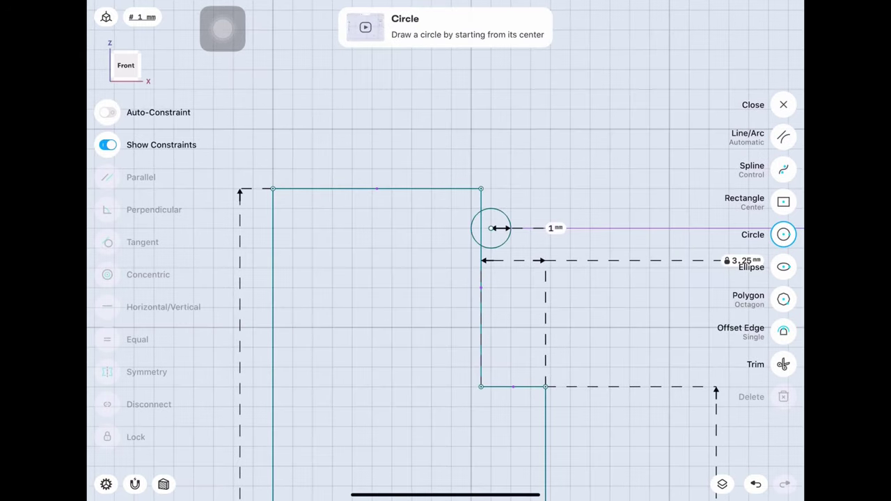
click(491, 228)
text(0.9)
click(590, 242)
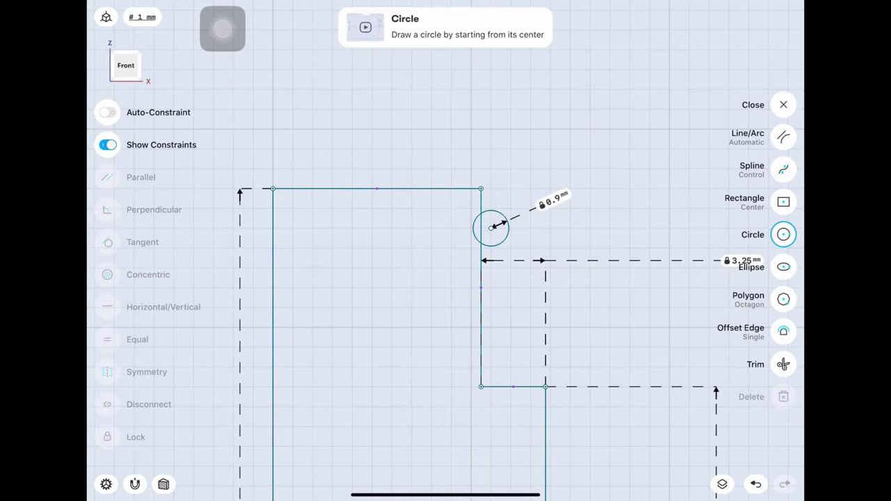
scroll(487, 240, up, 5)
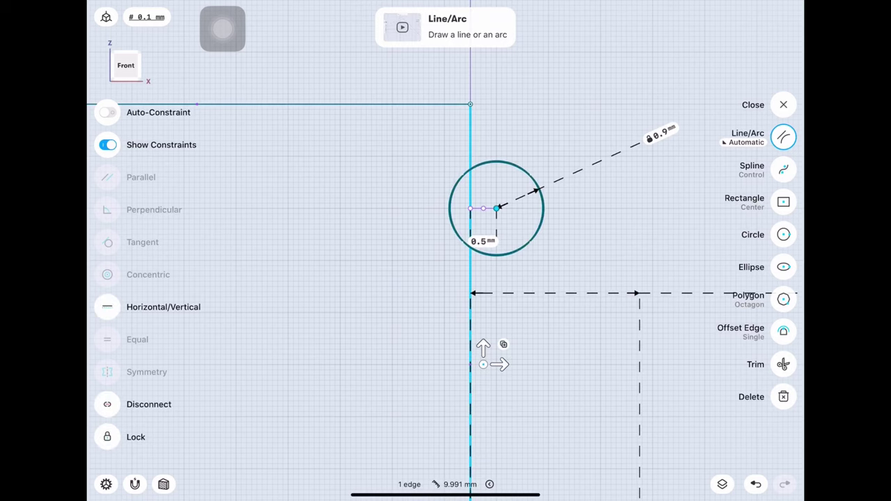
click(484, 241)
text(0.1)
click(519, 284)
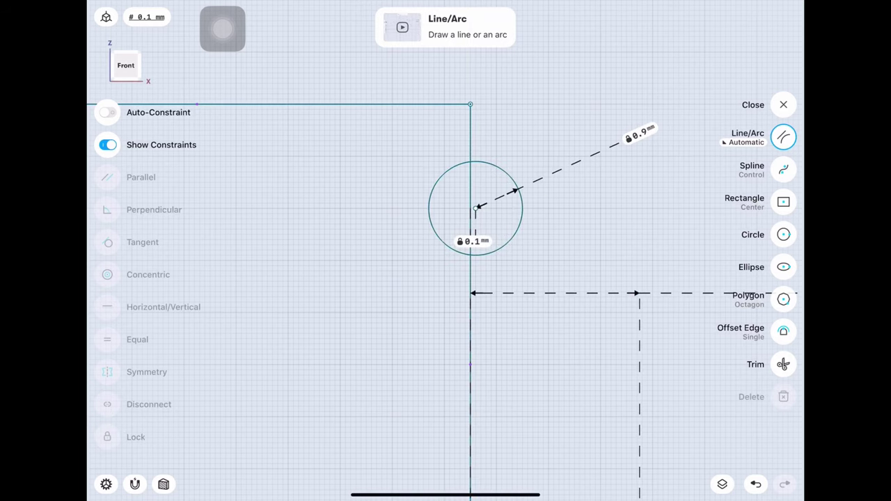
click(278, 104)
click(476, 208)
click(399, 165)
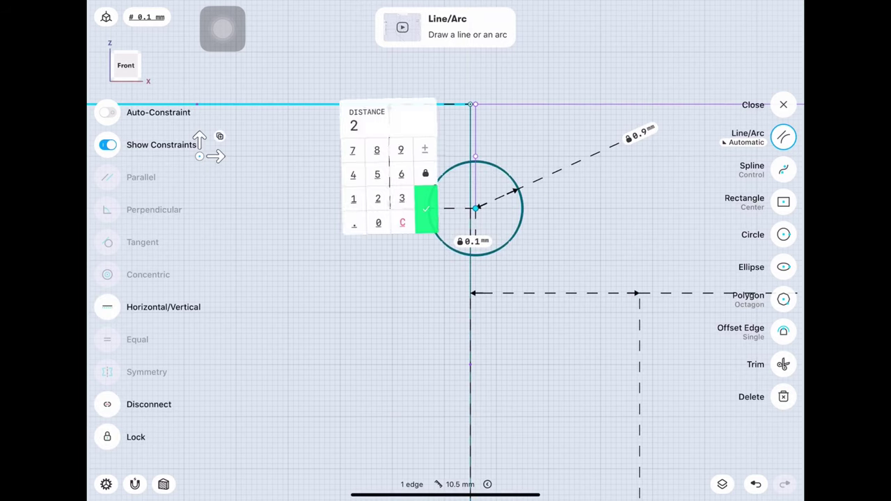
click(423, 209)
Trim away the circle's inner half and close the sketch.
click(784, 364)
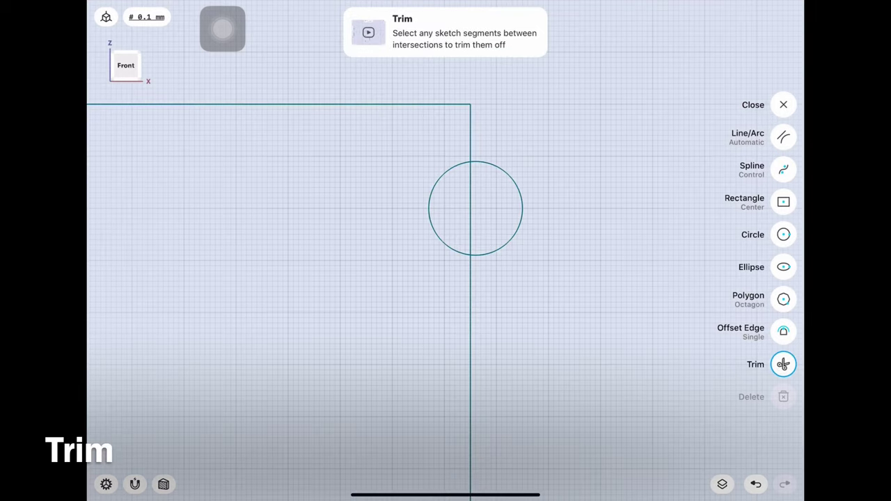
click(784, 137)
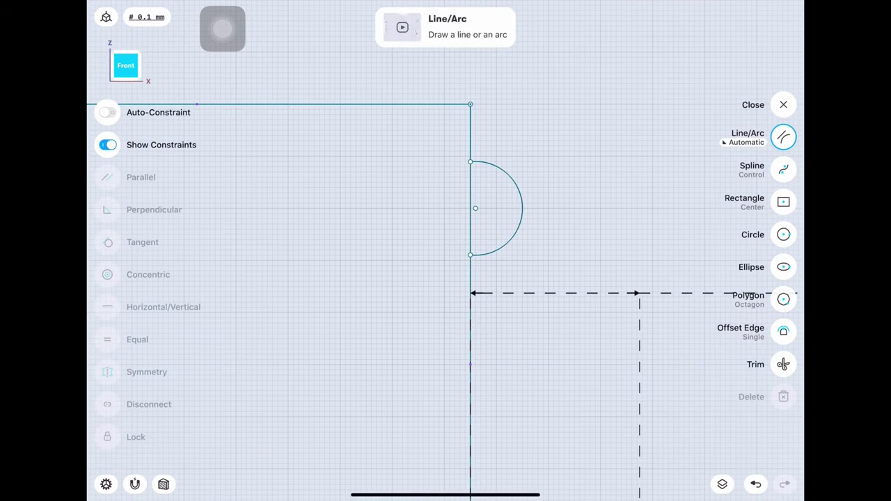
click(783, 104)
click(722, 484)
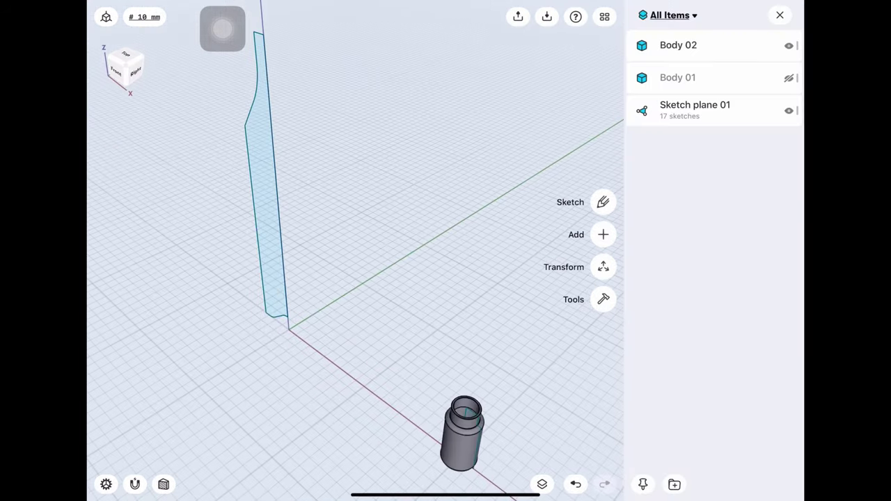
Make the orange bottle body visible again.
click(789, 77)
click(780, 15)
scroll(463, 431, up, 5)
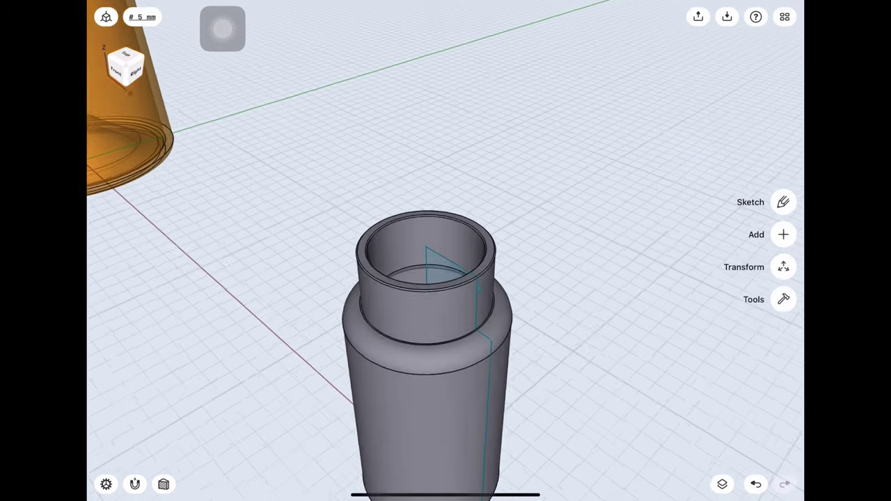
Revolve the semicircle with a -3 mm rise and -396° sweep into a thread coil.
click(784, 300)
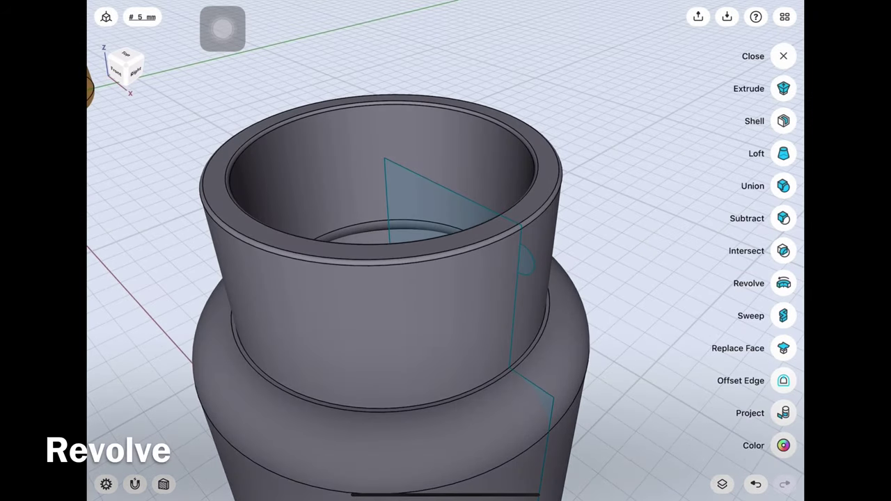
click(782, 283)
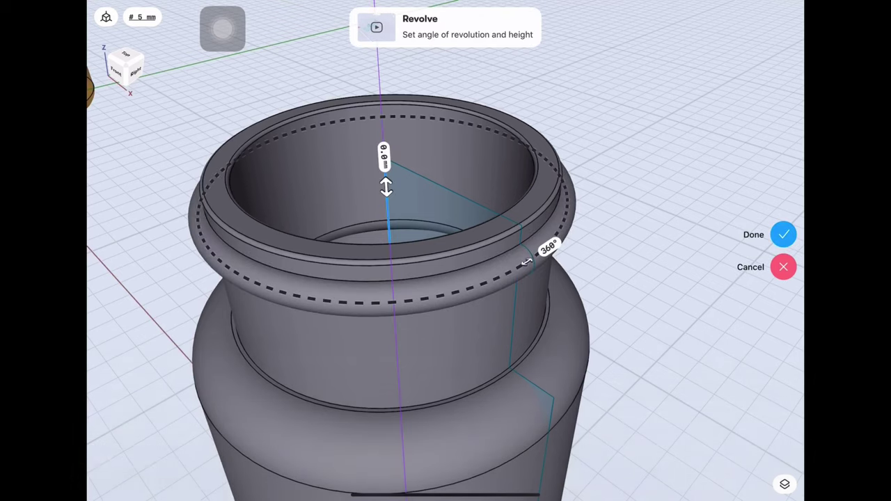
click(383, 158)
text(-3)
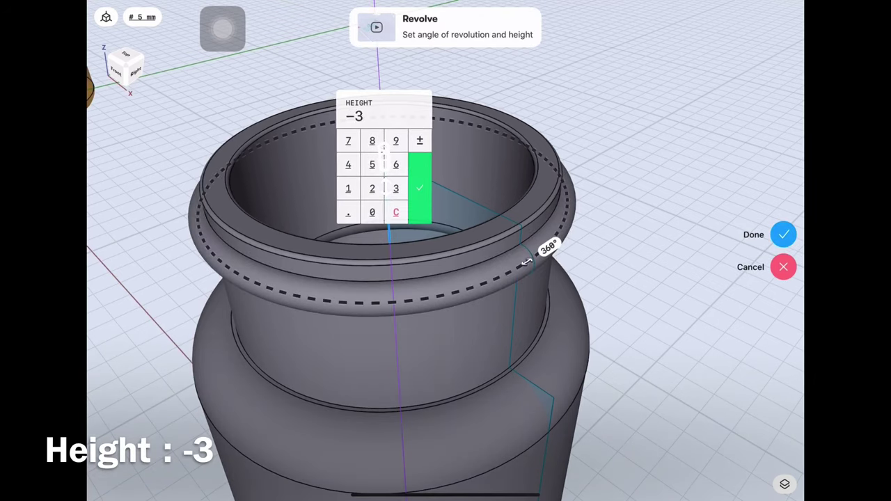
click(420, 188)
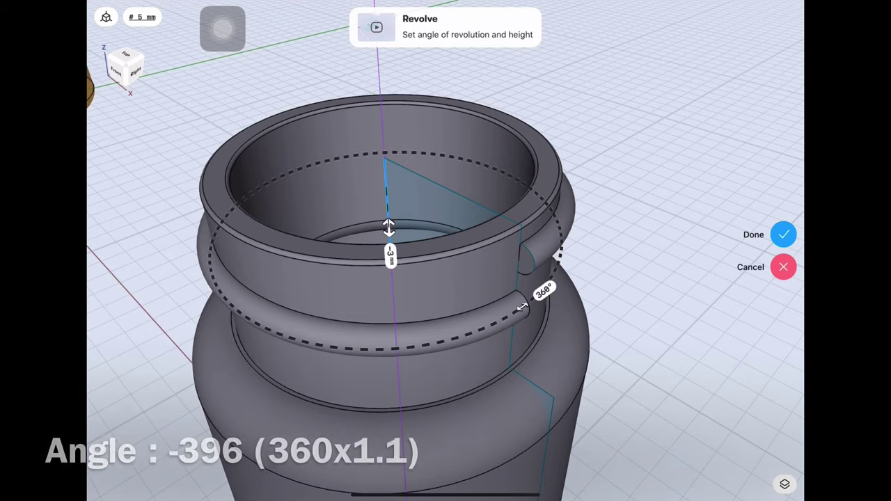
click(545, 290)
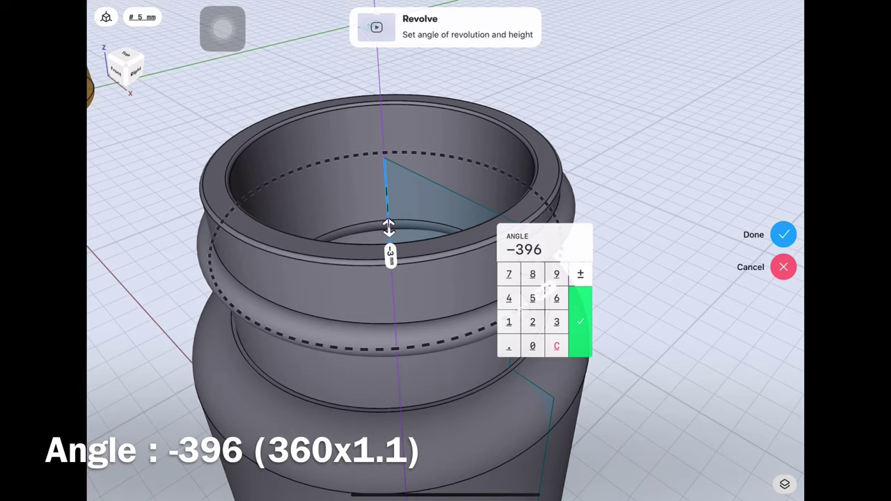
click(580, 321)
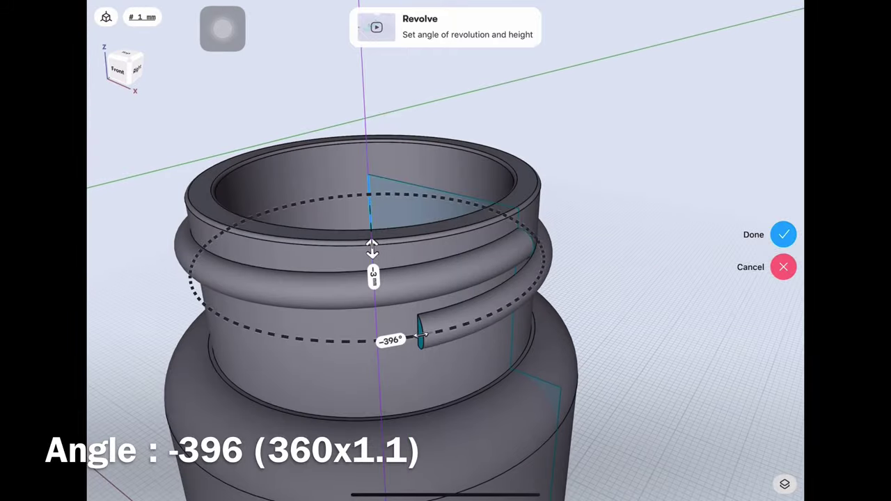
click(784, 235)
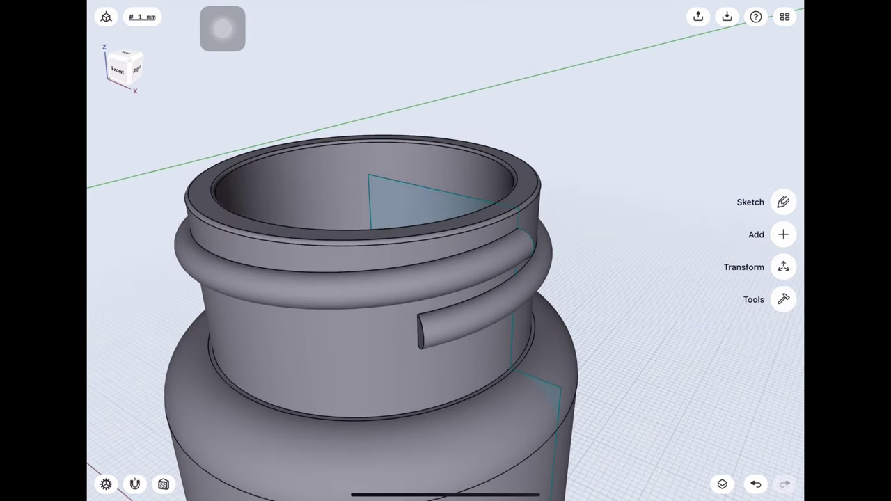
Union the jar body and the thread coil into one solid.
click(722, 484)
click(780, 14)
click(474, 310)
click(784, 80)
click(783, 300)
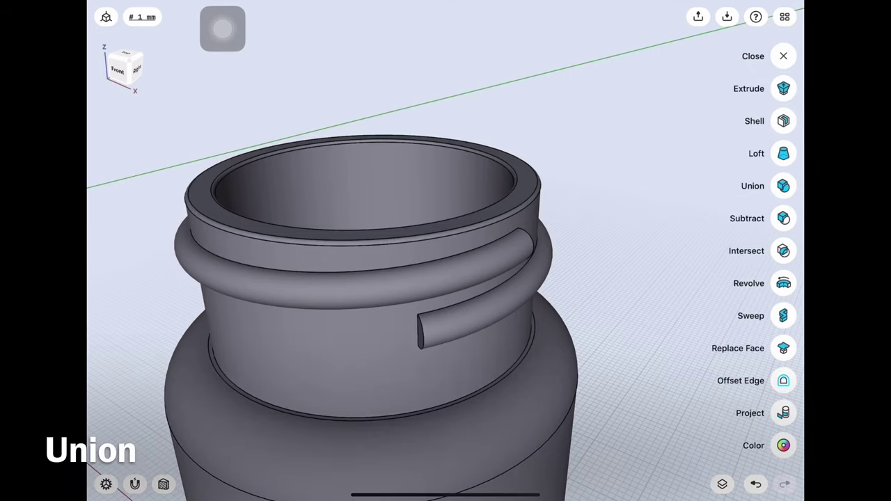
click(783, 186)
click(362, 431)
click(457, 322)
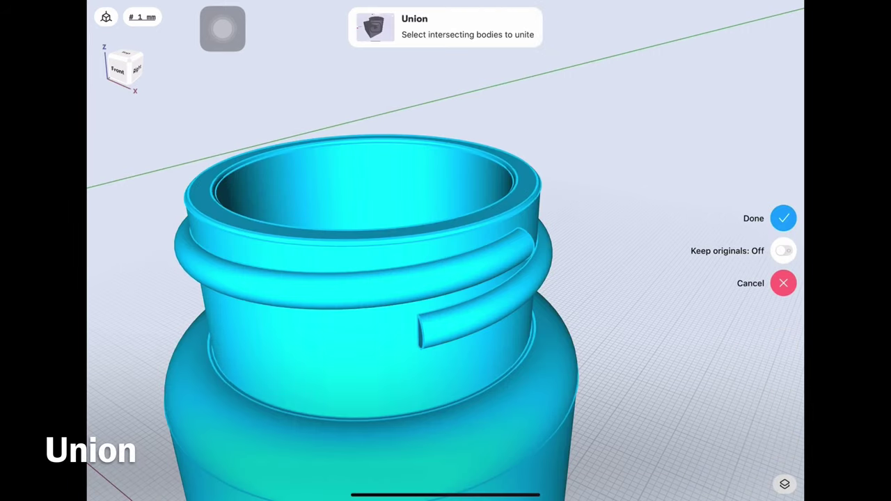
click(784, 218)
drag(418, 349, 487, 348)
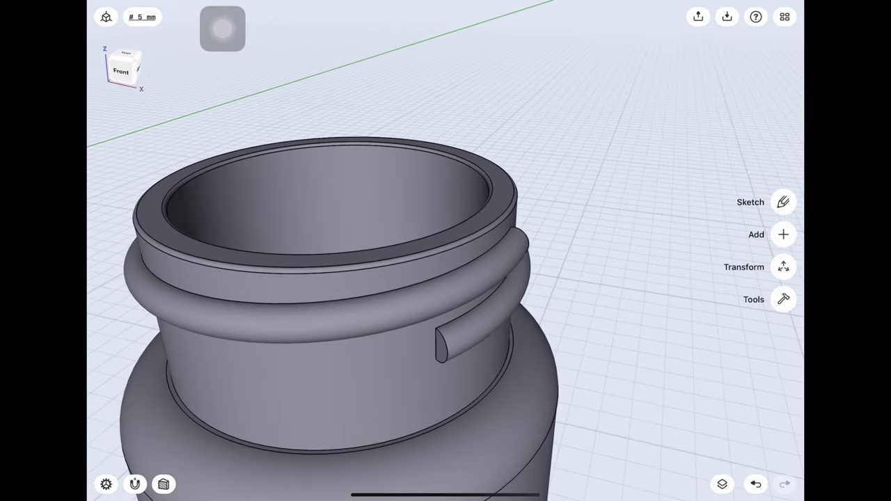
Fillet the edge at the first thread end with a size of 0.8.
click(441, 345)
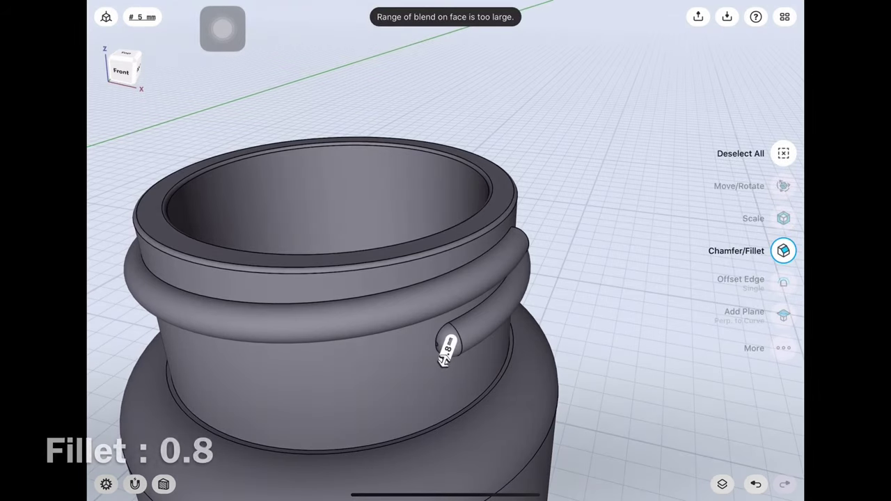
click(448, 347)
click(481, 366)
drag(487, 279, 362, 278)
click(338, 272)
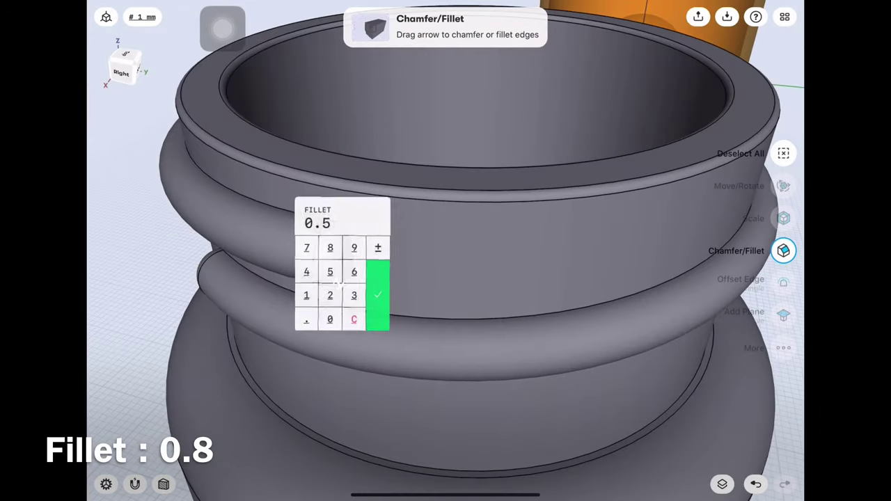
click(378, 295)
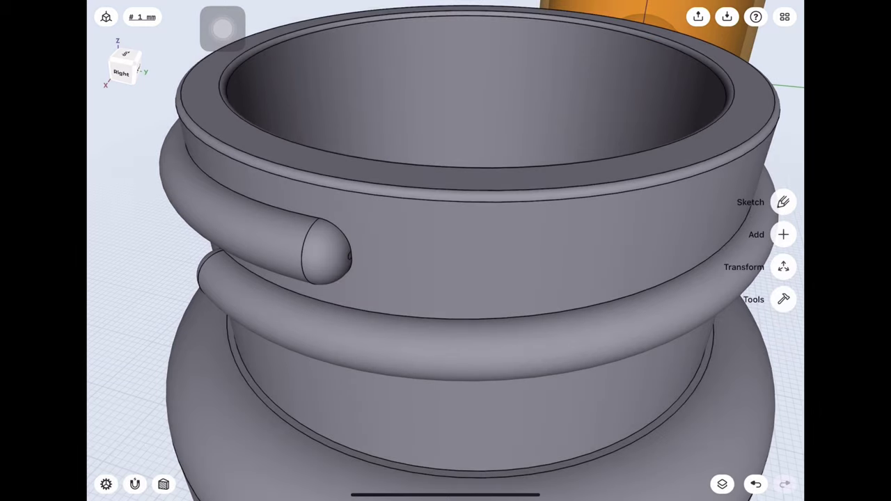
Select the other thread end's edge and start its fillet.
drag(487, 278, 348, 265)
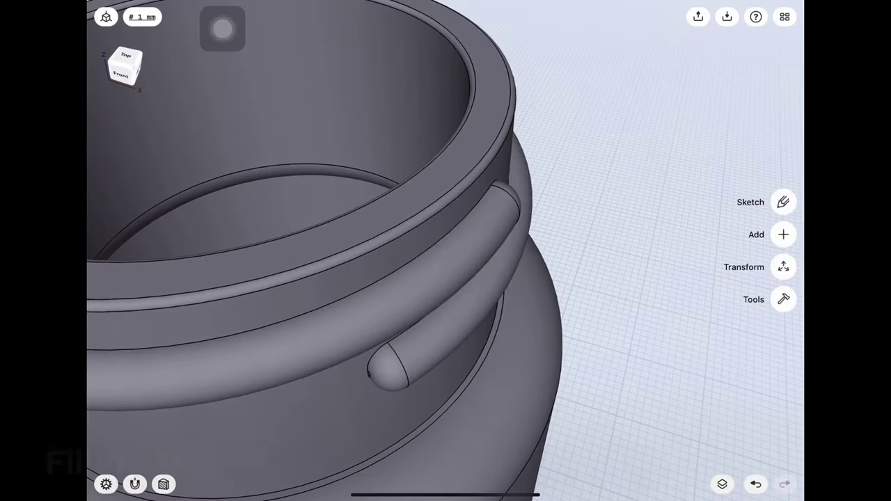
click(397, 271)
scroll(410, 258, down, 3)
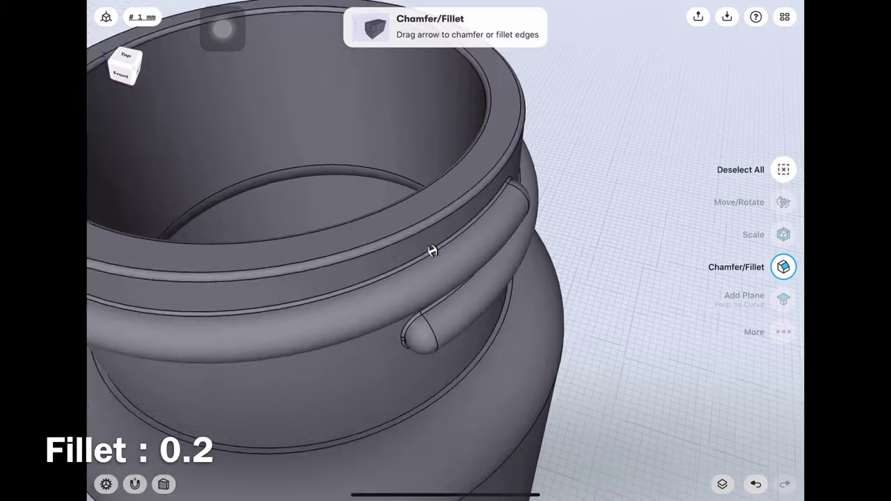
scroll(474, 237, down, 3)
click(379, 232)
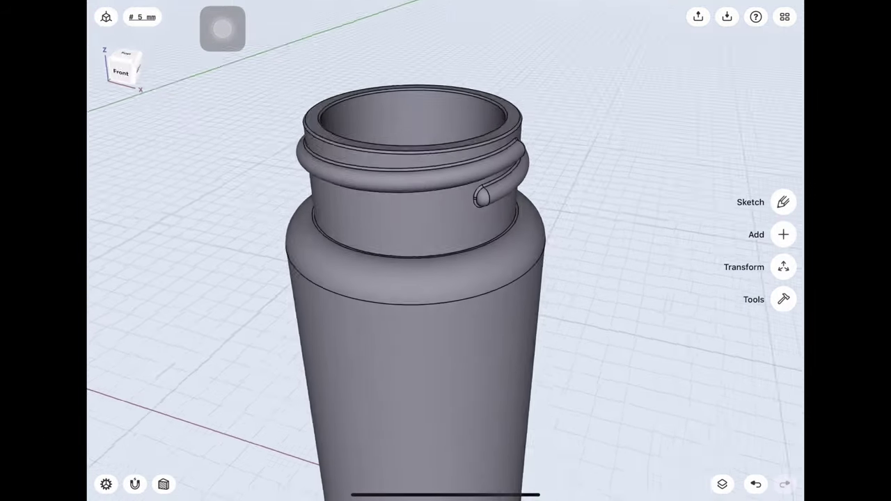
Paint the small jar orange at 50% opacity, matching the bottle.
click(124, 68)
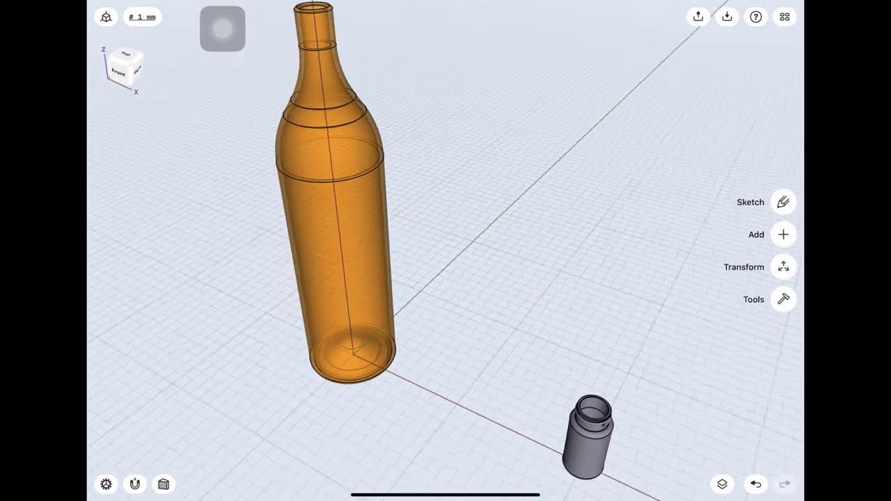
click(784, 299)
click(782, 445)
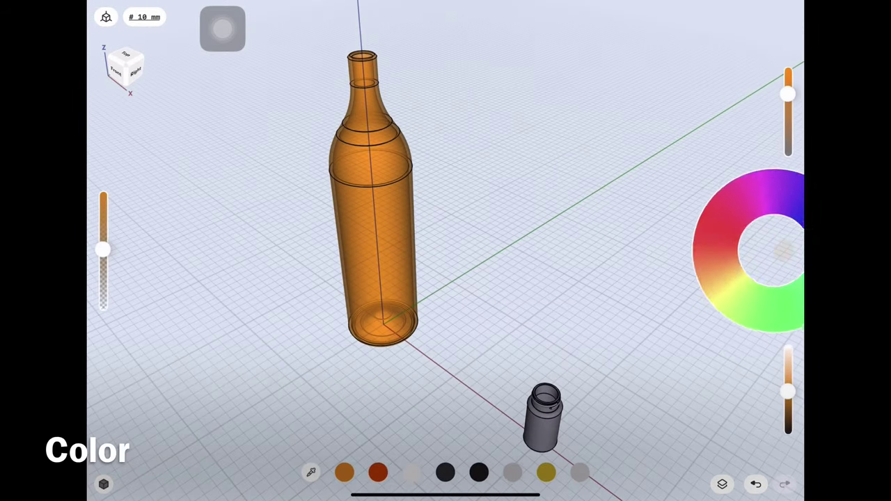
click(544, 417)
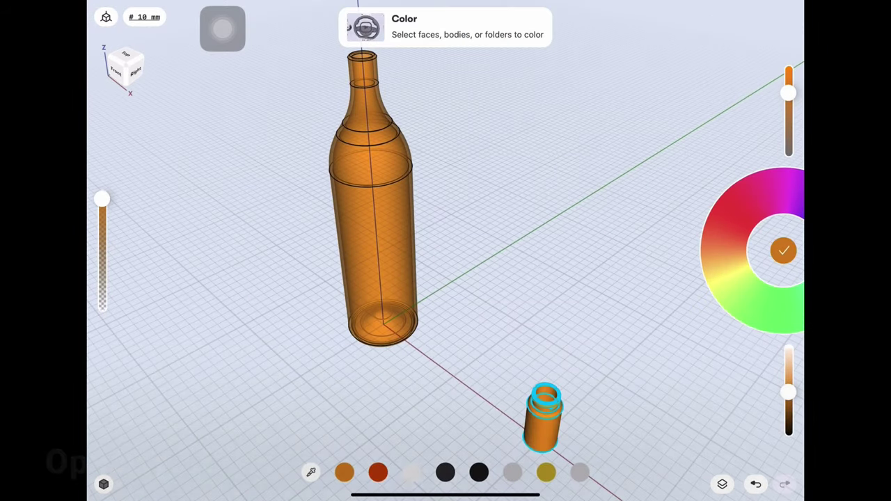
drag(101, 199, 101, 224)
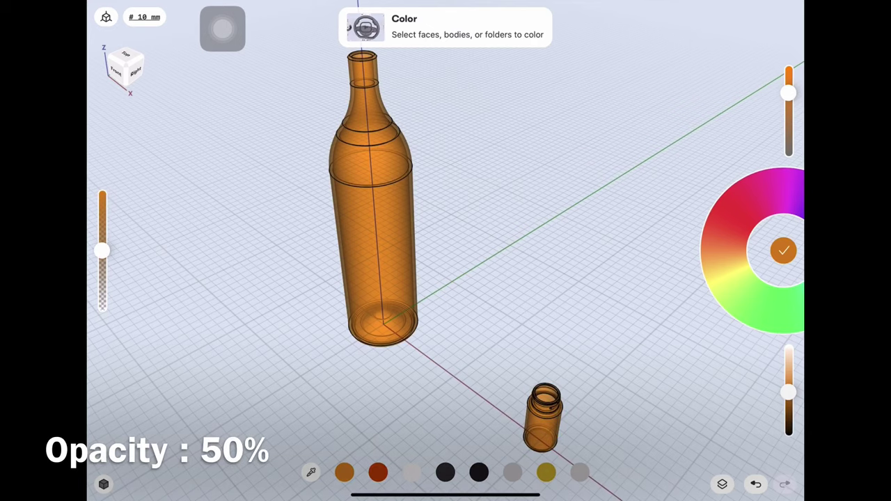
click(783, 250)
click(115, 72)
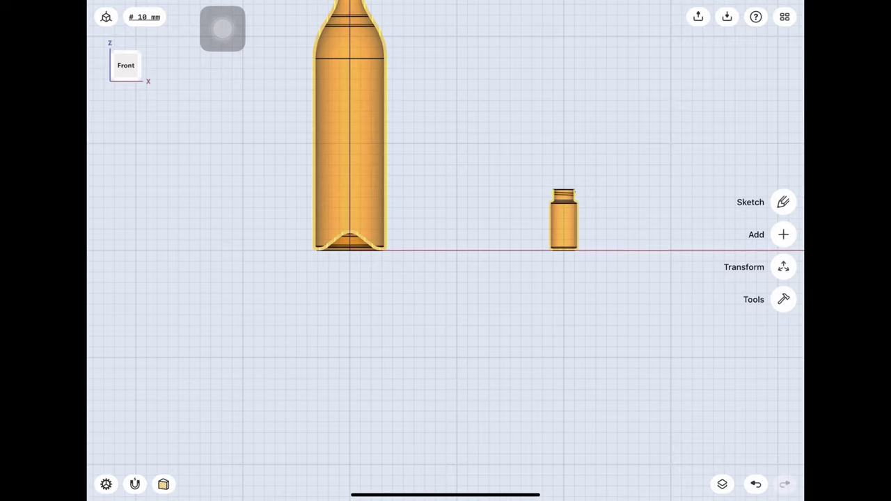
Orbit and zoom around the jar's cut-away cross-section, then turn off Section View to show the whole bottle.
drag(446, 314, 390, 390)
scroll(564, 219, up, 10)
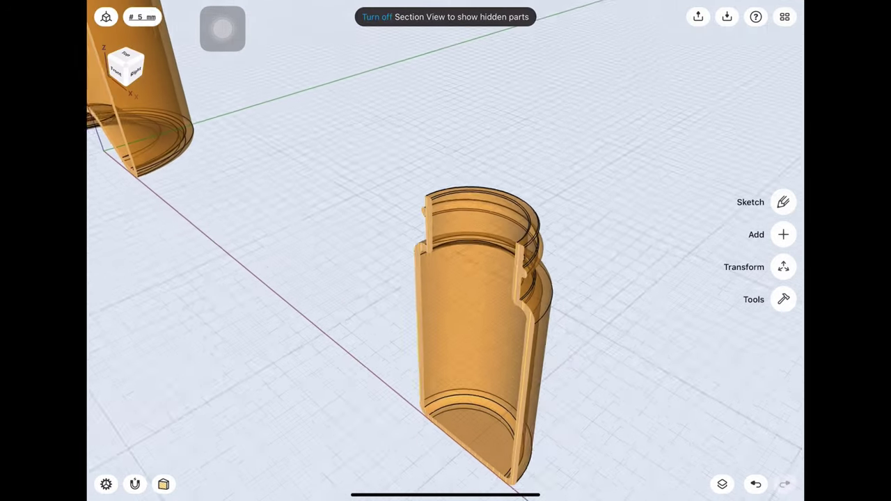
drag(445, 314, 445, 243)
scroll(487, 278, up, 3)
scroll(488, 279, down, 3)
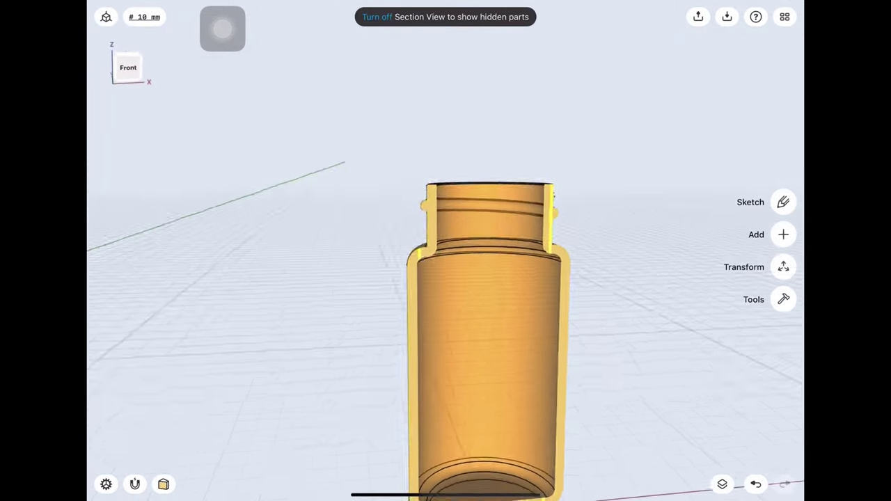
mouse_move(446, 314)
mouse_down()
mouse_move(390, 362)
mouse_move(418, 293)
mouse_up()
click(376, 17)
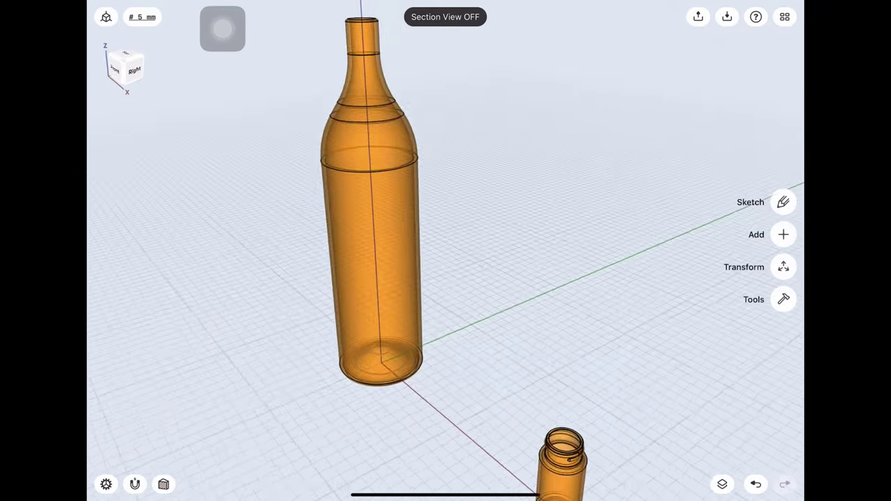
scroll(446, 279, down, 5)
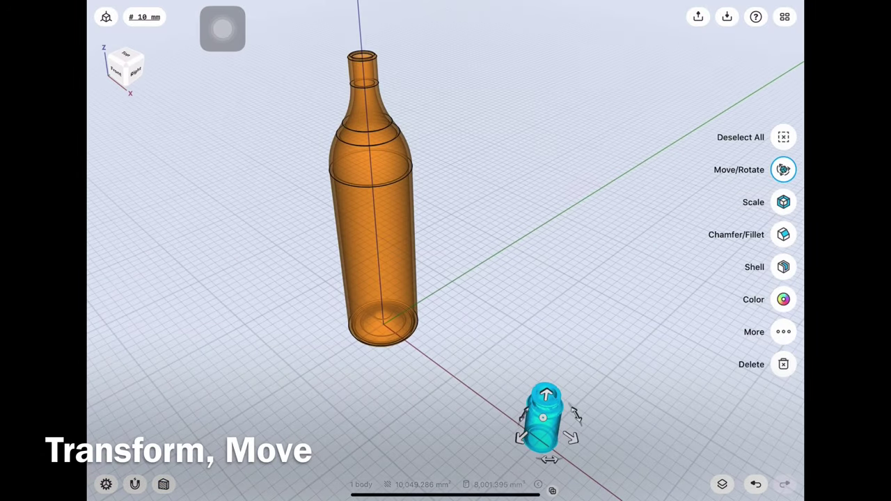
Slide the vial along X into the bottle and raise it just above the recessed base, then deselect it.
drag(572, 437, 522, 404)
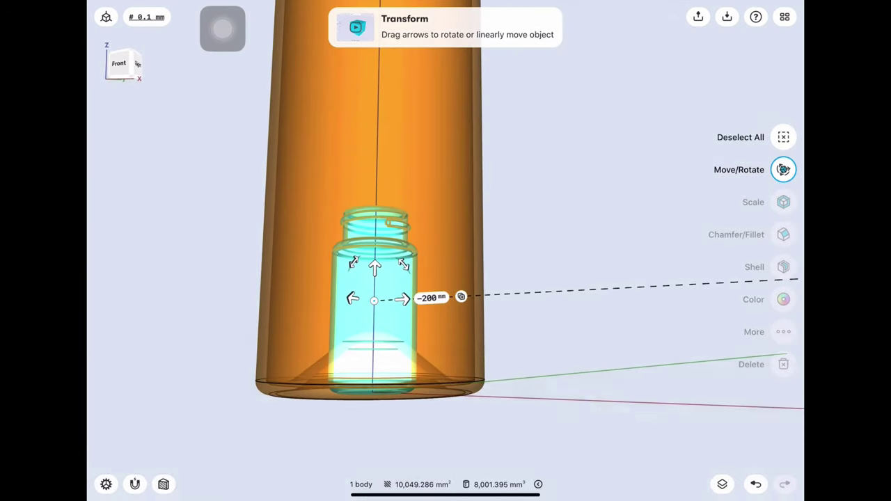
drag(374, 267, 375, 243)
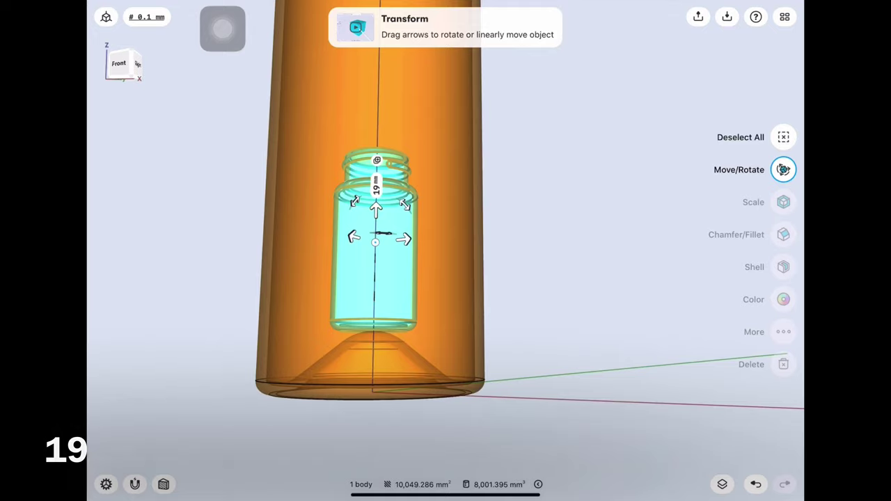
click(119, 64)
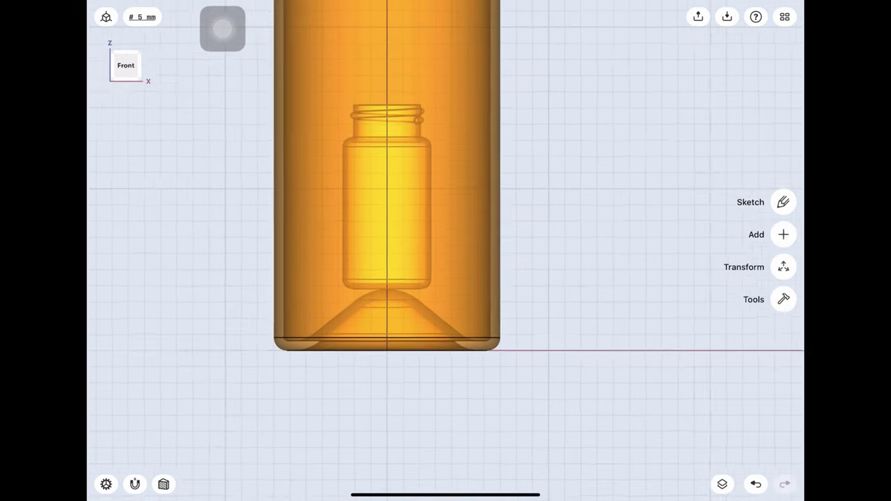
scroll(387, 209, up, 3)
scroll(387, 209, down, 3)
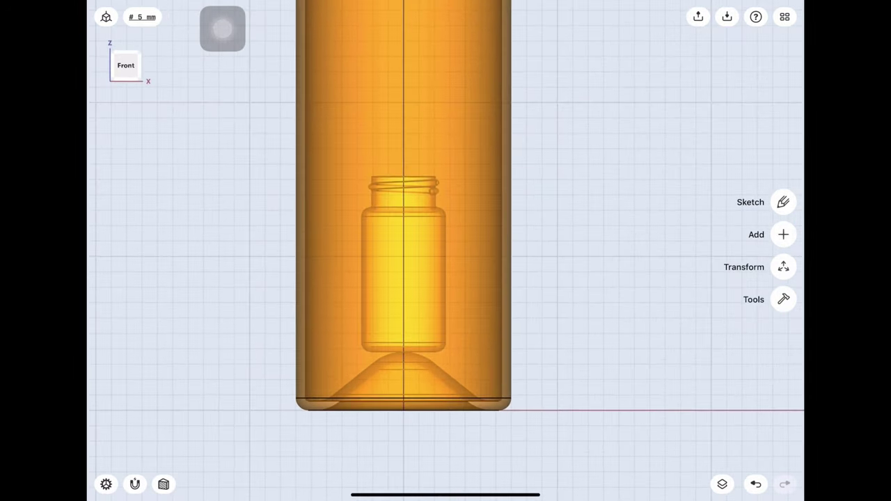
click(106, 17)
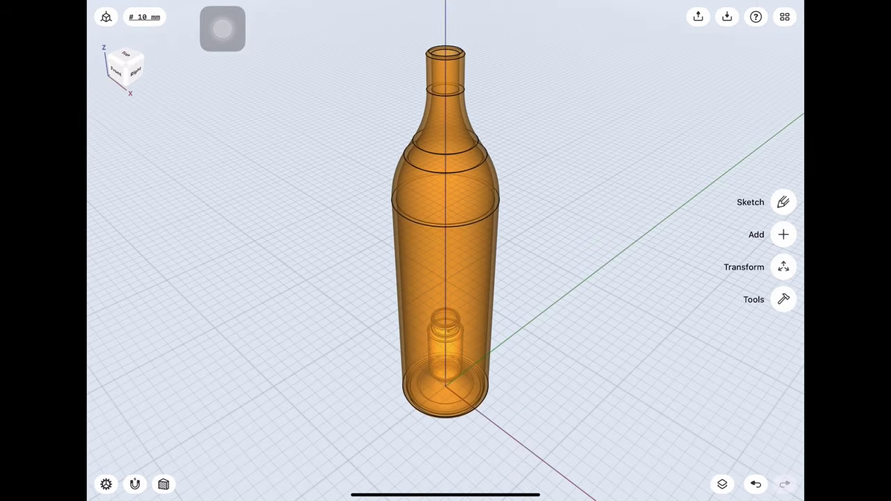
Switch to the front view to see the threaded vial standing inside the bottle's base.
click(116, 72)
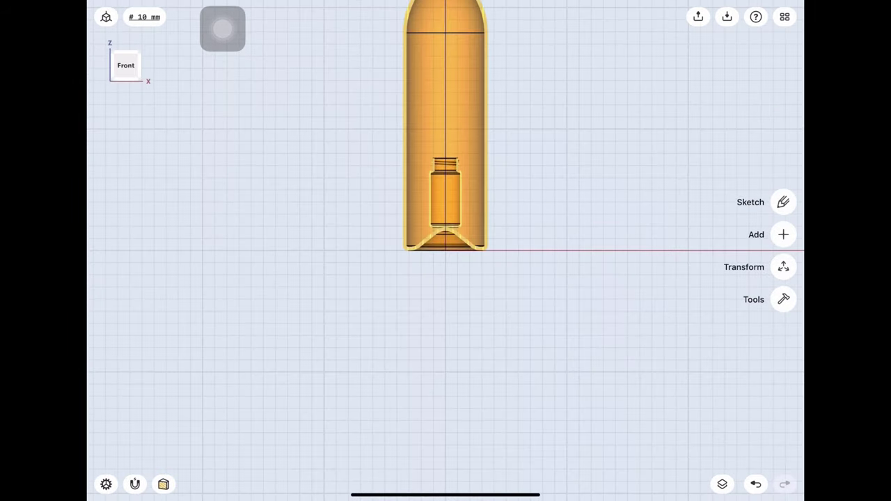
click(115, 72)
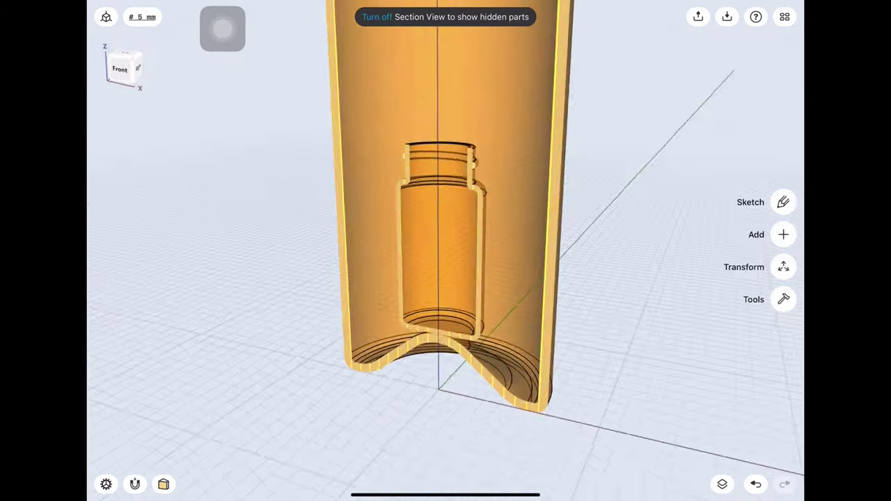